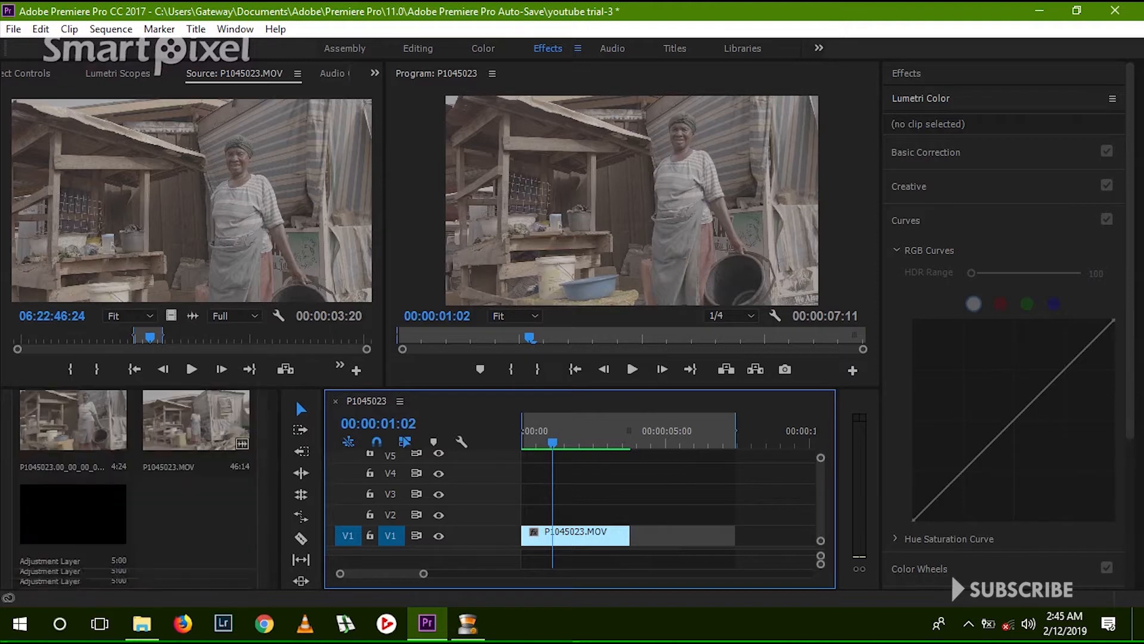
Create a 1920 × 1080 adjustment layer at 25.00 fps with square pixels in the project.
{"action": "left_click", "coordinate": [225, 544]}
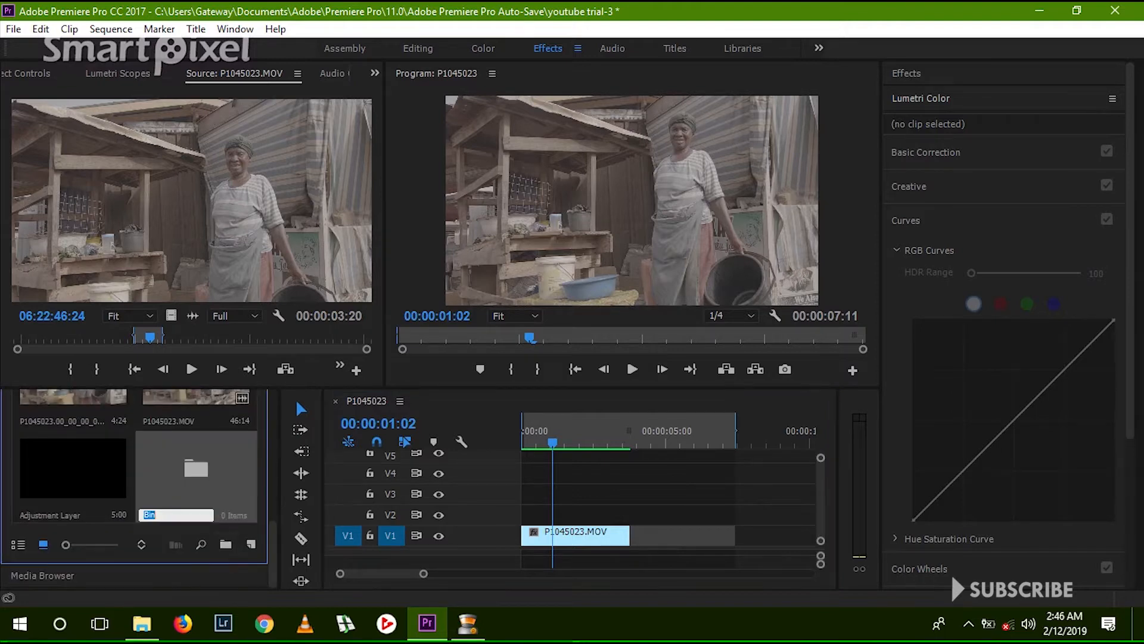
{"action": "key", "text": "Return"}
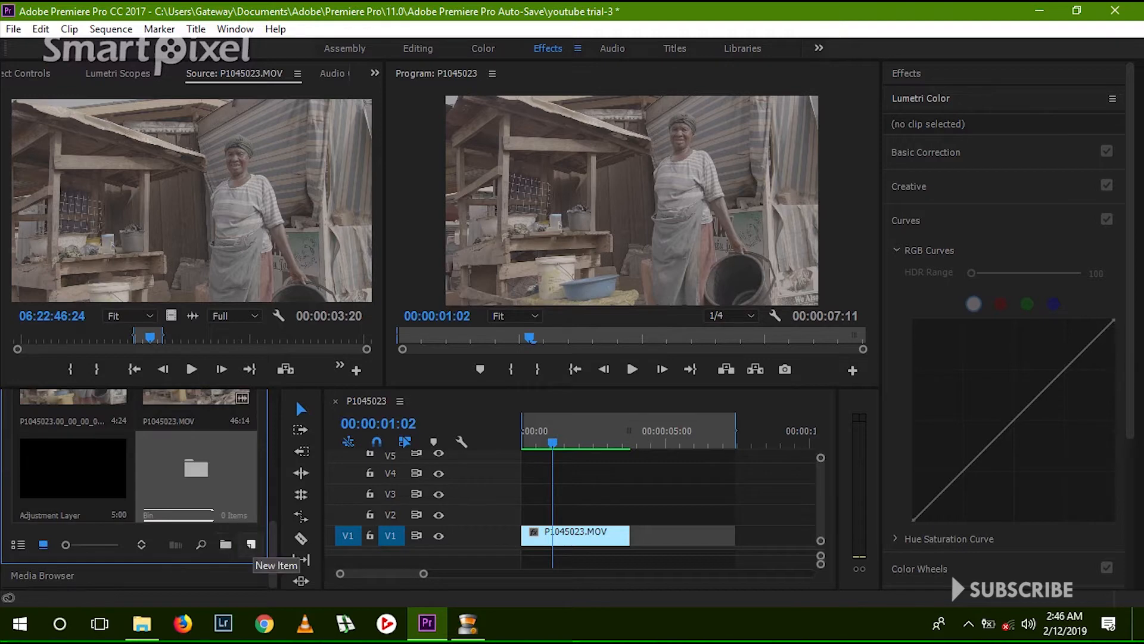
{"action": "left_click", "coordinate": [251, 544]}
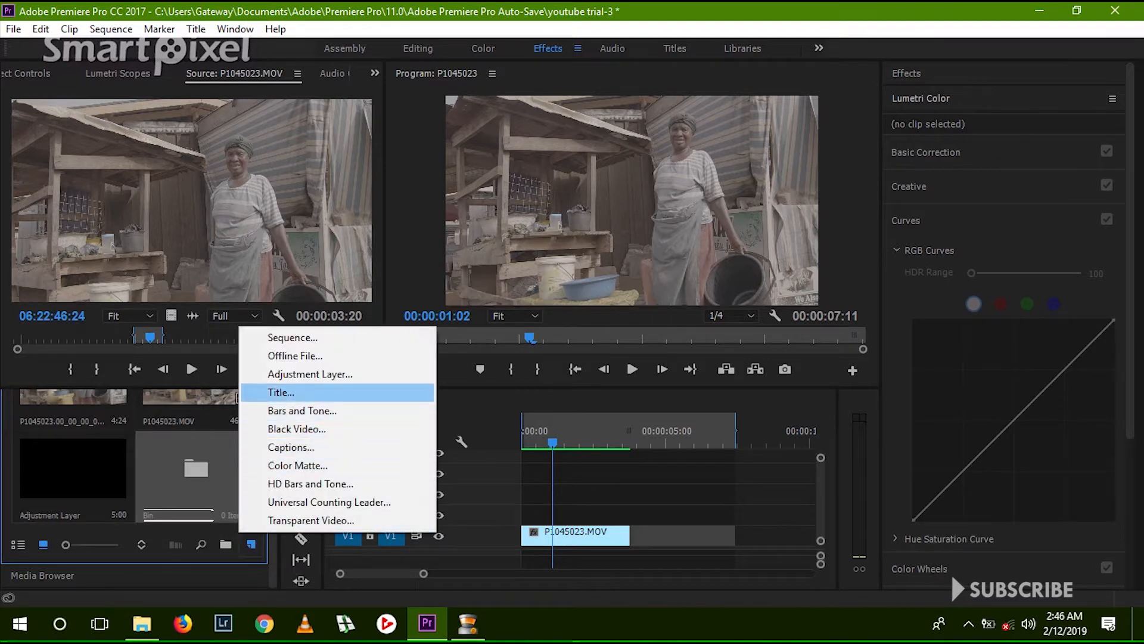
{"action": "left_click", "coordinate": [310, 374]}
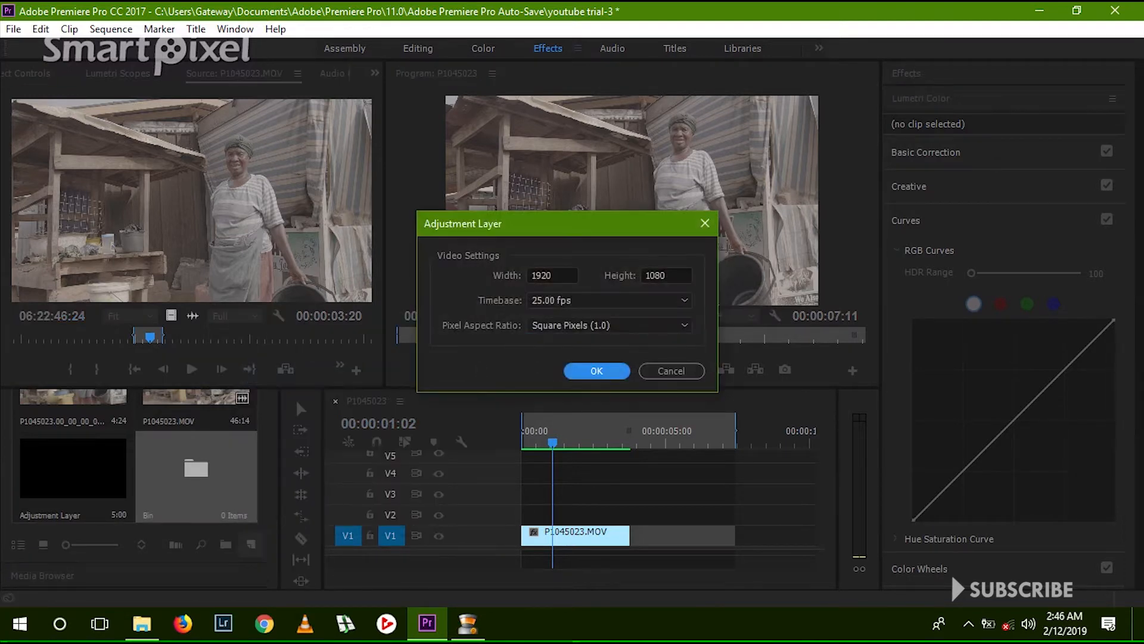
{"action": "left_click", "coordinate": [597, 371]}
Place the adjustment layer on V2 above P1045023.MOV, trim it to the clip's end, and delete the empty bin.
{"action": "left_click_drag", "start_coordinate": [73, 468], "coordinate": [524, 514]}
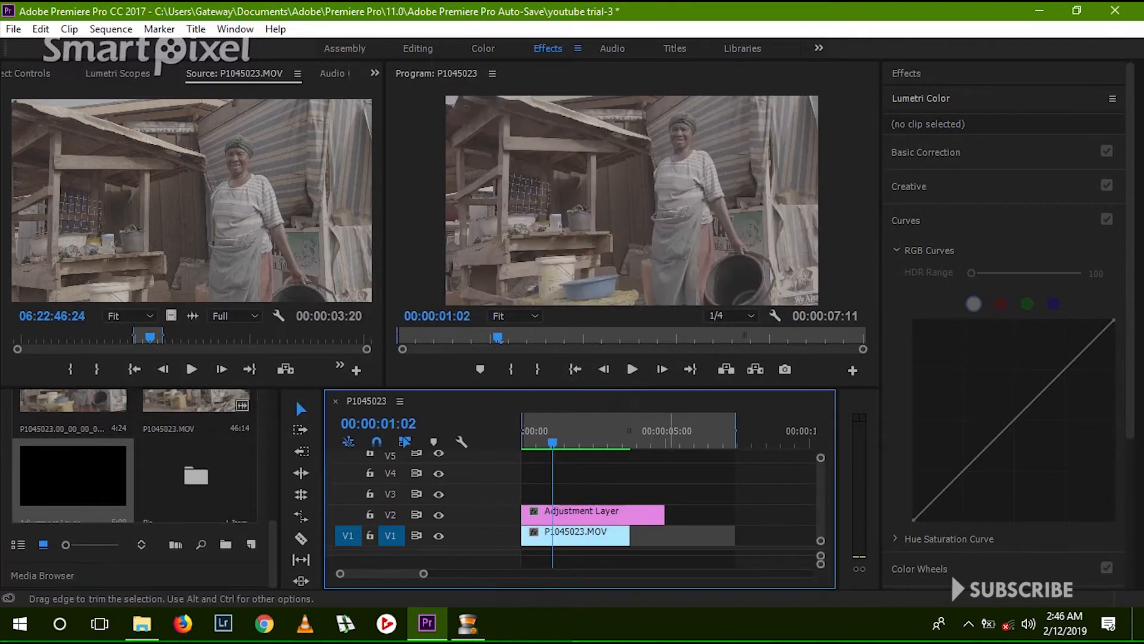
{"action": "left_click_drag", "start_coordinate": [665, 514], "coordinate": [630, 510]}
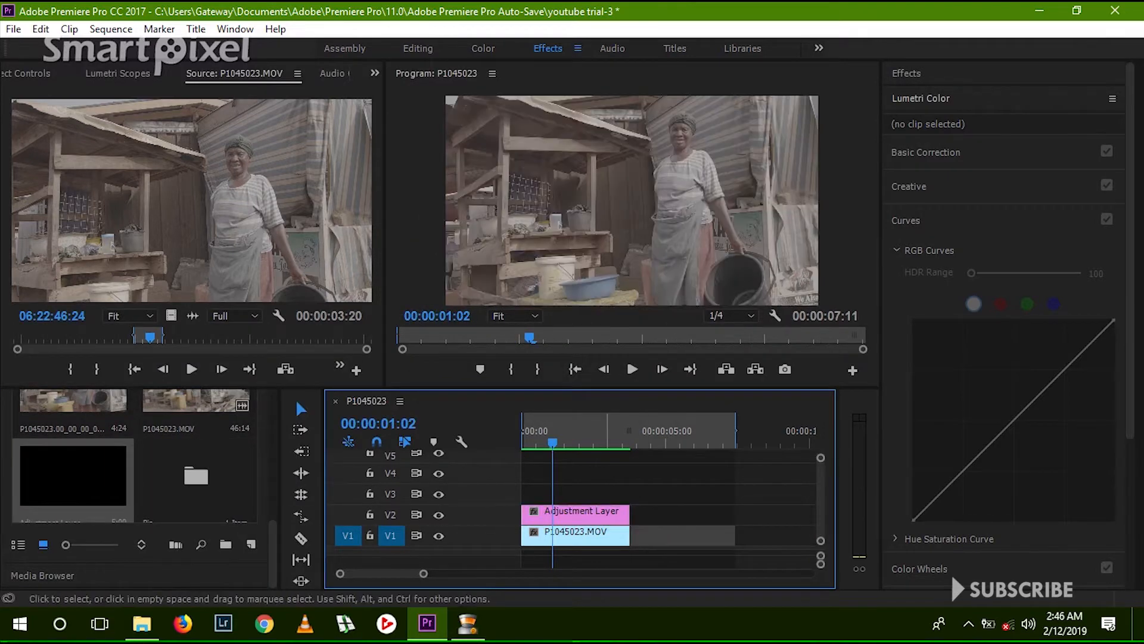
{"action": "left_click", "coordinate": [587, 513]}
{"action": "left_click", "coordinate": [196, 475]}
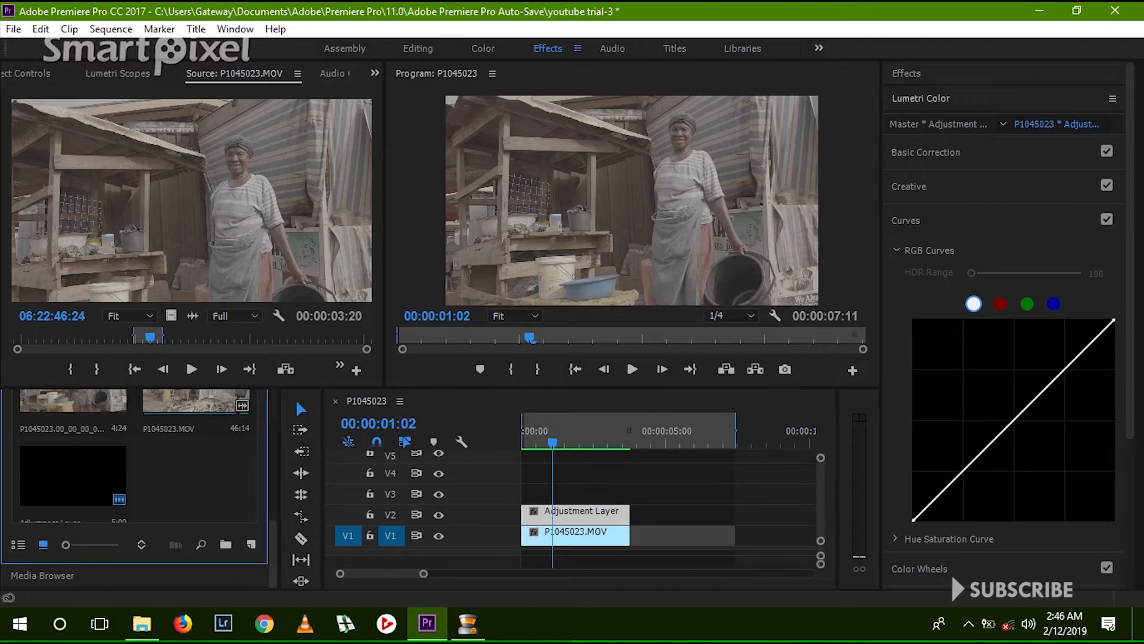
{"action": "left_click", "coordinate": [576, 514]}
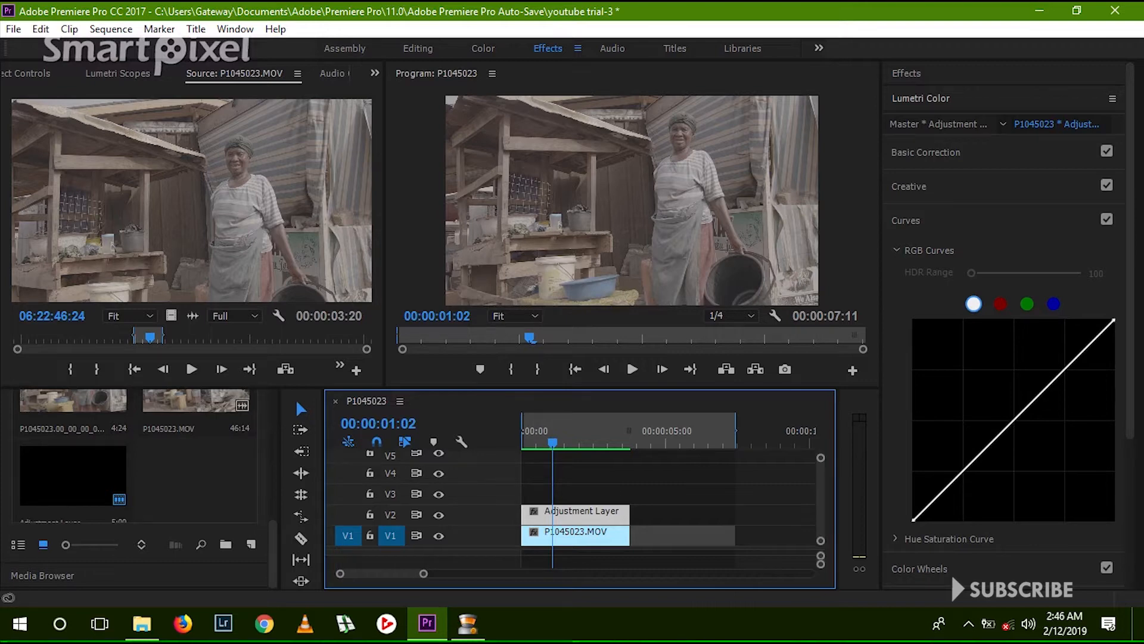
With Lumetri Scopes shown, shape the V2 adjustment layer's master RGB curve into an S, lowering the shadows and raising the highlights.
{"action": "left_click", "coordinate": [117, 73]}
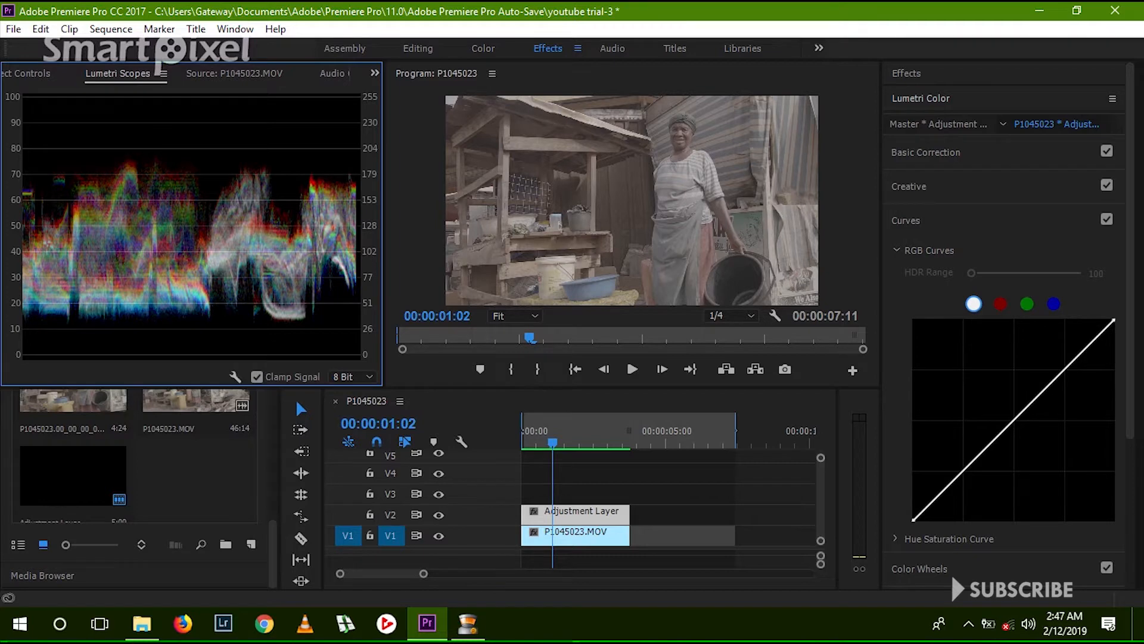
{"action": "left_click", "coordinate": [941, 493]}
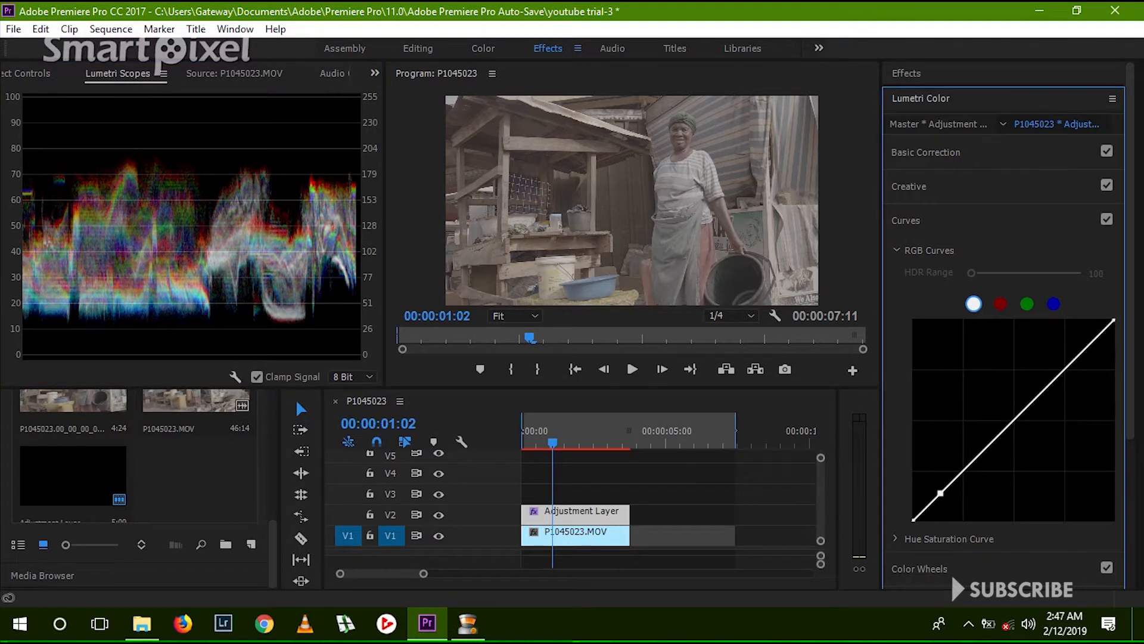
{"action": "left_click", "coordinate": [1081, 353]}
{"action": "left_click_drag", "start_coordinate": [940, 493], "coordinate": [951, 485]}
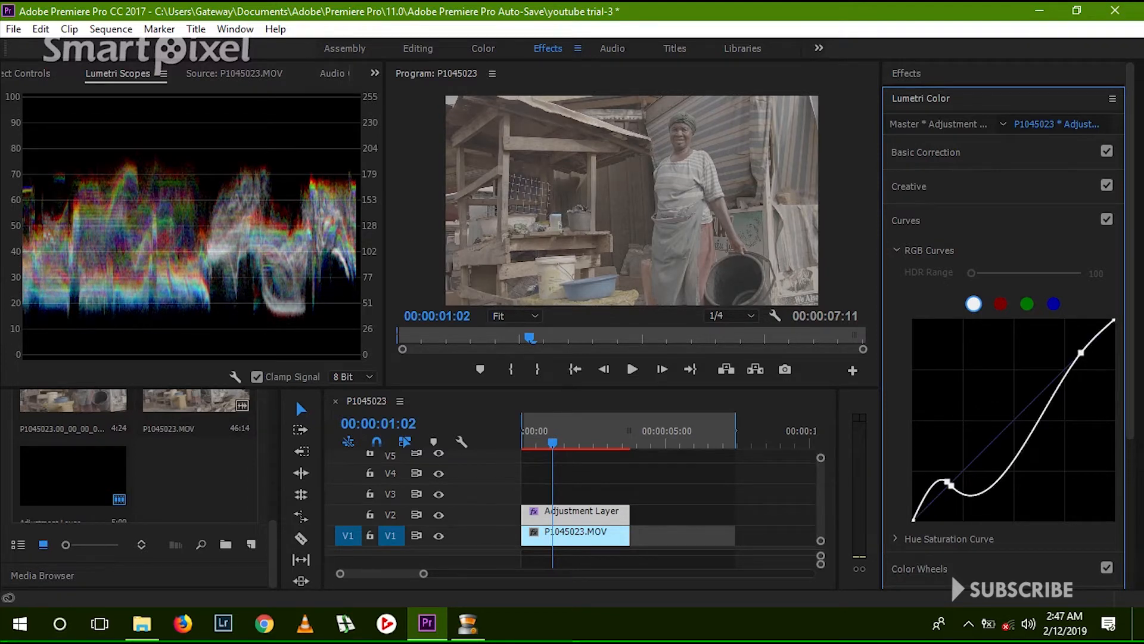
{"action": "key", "text": "ctrl+z"}
{"action": "left_click_drag", "start_coordinate": [947, 482], "coordinate": [961, 504]}
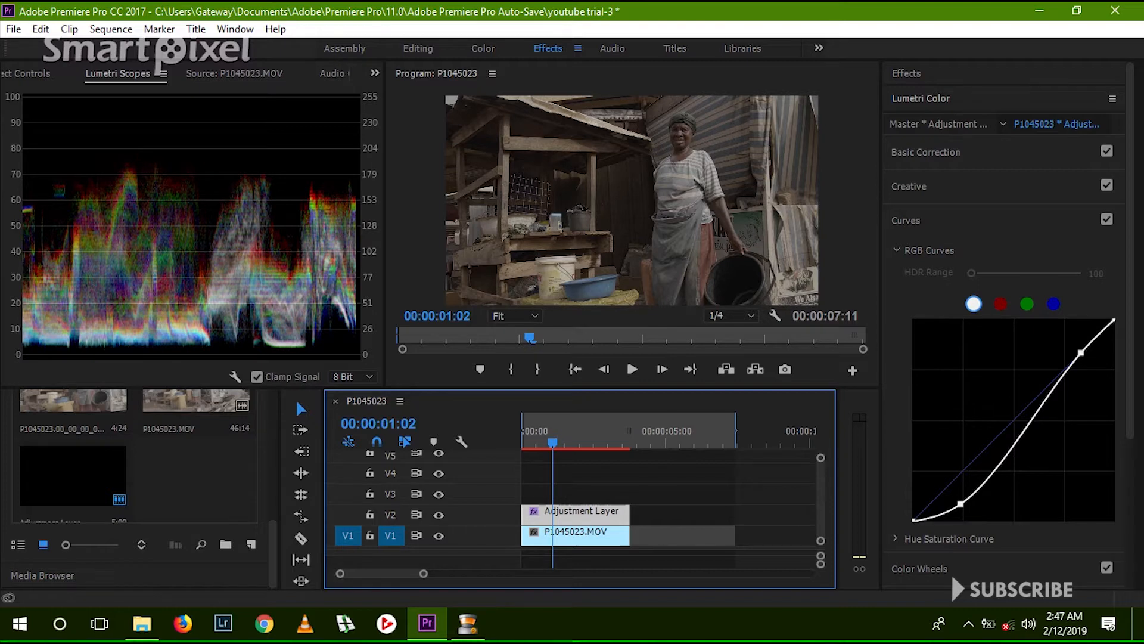
{"action": "left_click_drag", "start_coordinate": [1081, 352], "coordinate": [1071, 331]}
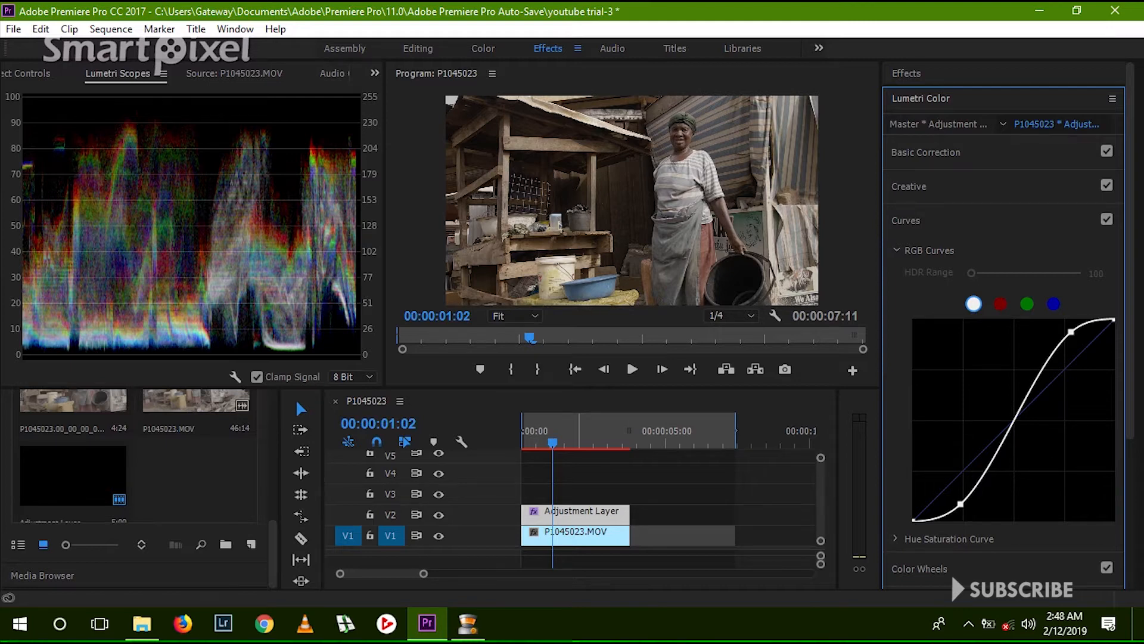
Create a second 1920 × 1080 adjustment layer at 25.00 fps and place it on V3, trimmed to the clip's end.
{"action": "right_click", "coordinate": [203, 480]}
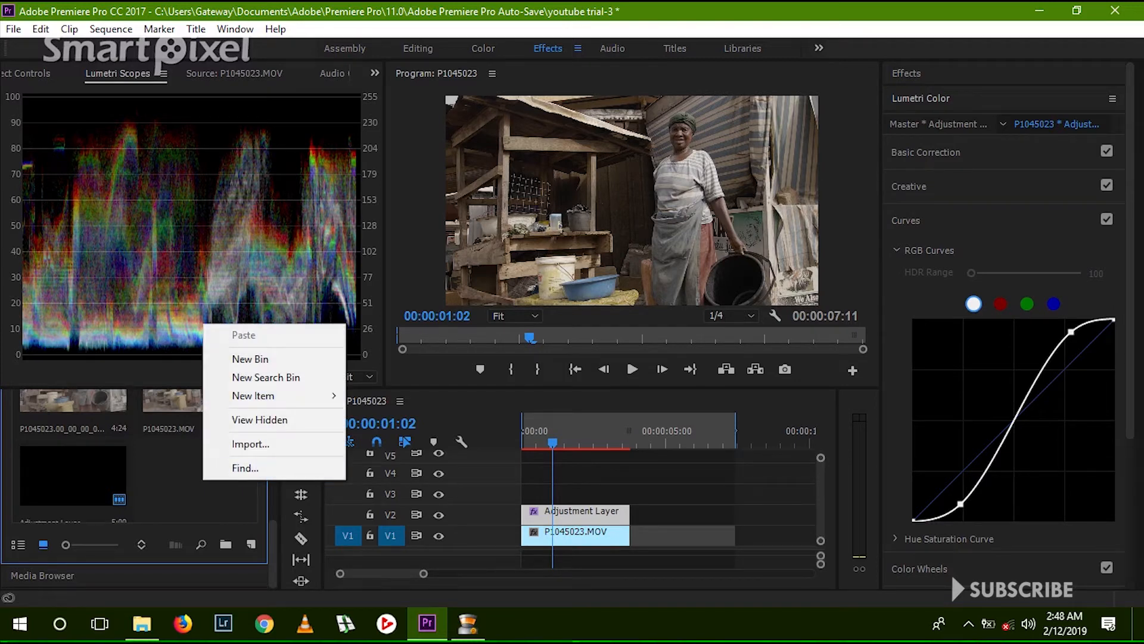
{"action": "left_click", "coordinate": [251, 544]}
{"action": "left_click", "coordinate": [310, 374]}
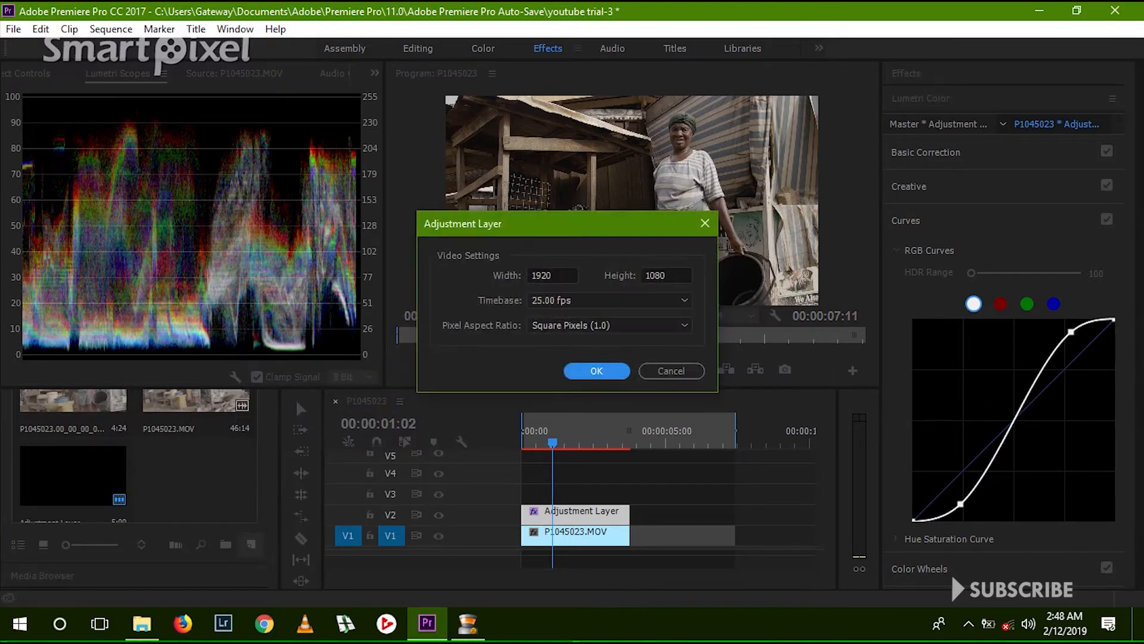
{"action": "left_click", "coordinate": [596, 371]}
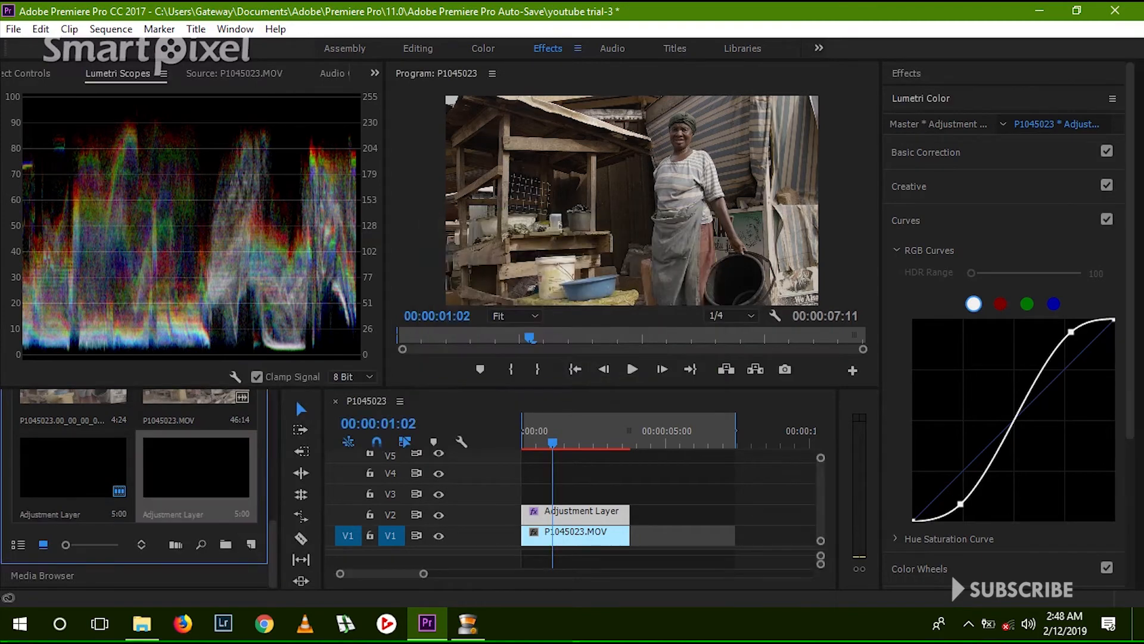
{"action": "left_click_drag", "start_coordinate": [196, 468], "coordinate": [531, 494]}
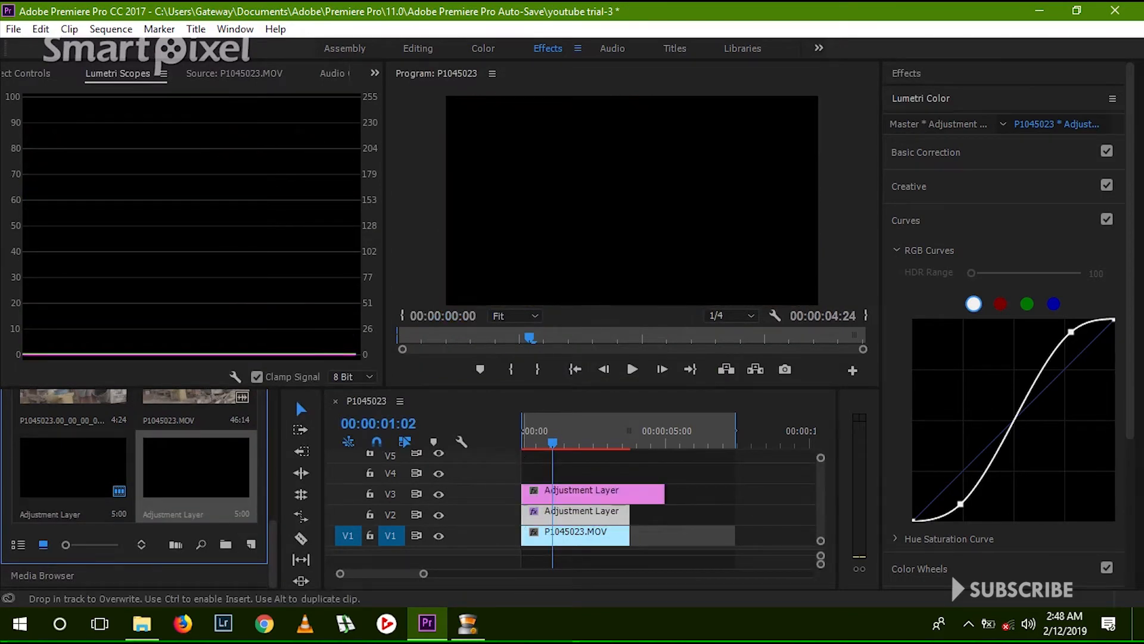
{"action": "left_click_drag", "start_coordinate": [666, 494], "coordinate": [629, 493]}
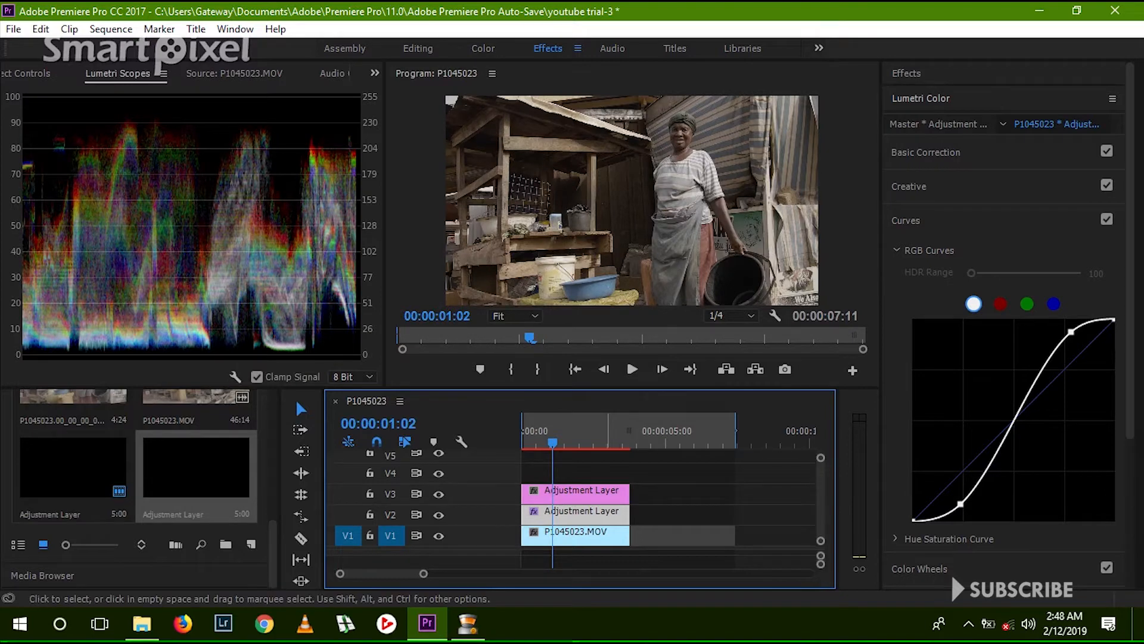
On the V3 adjustment layer's color wheels, tint shadows teal and midtones and highlights orange, darkening the midtones and brightening the shadows and highlights.
{"action": "left_click", "coordinate": [608, 494]}
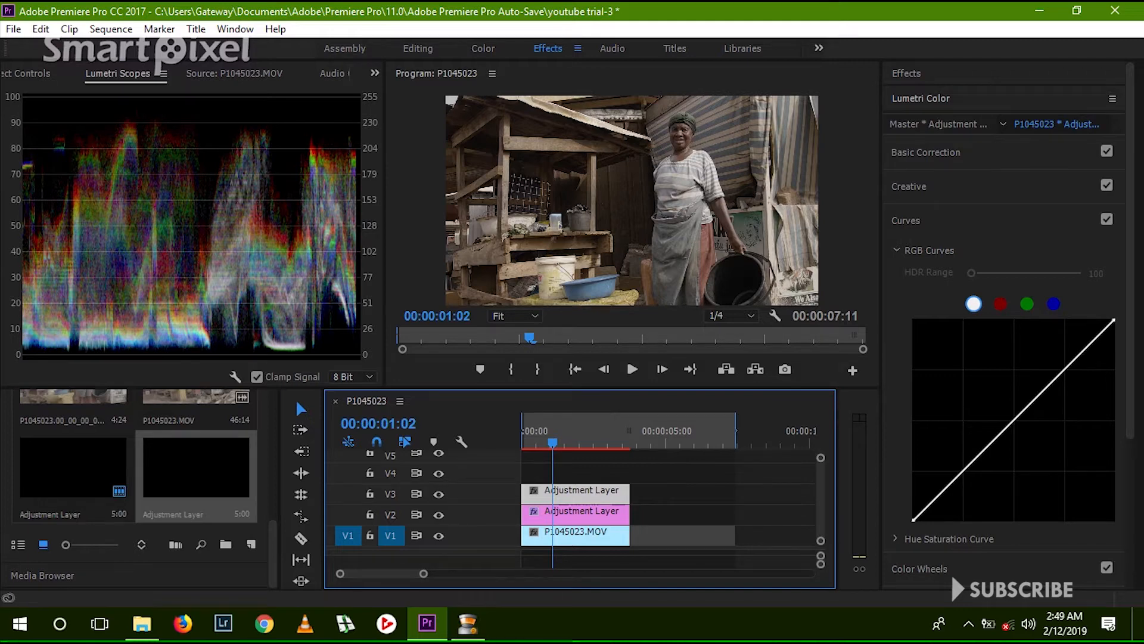
{"action": "left_click", "coordinate": [906, 220]}
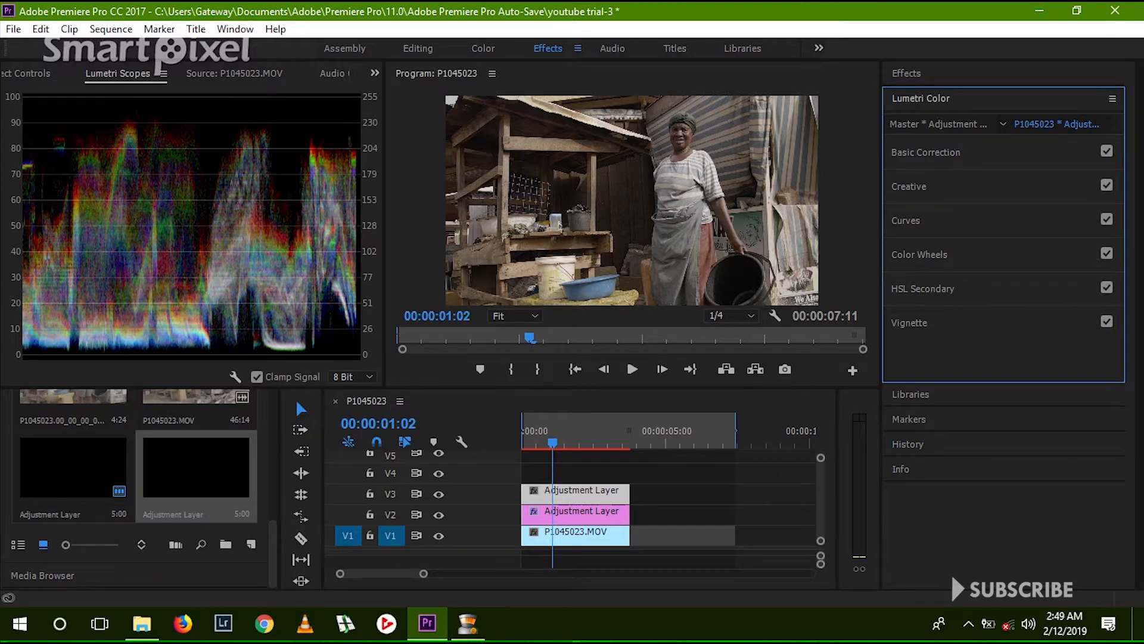
{"action": "left_click", "coordinate": [919, 254]}
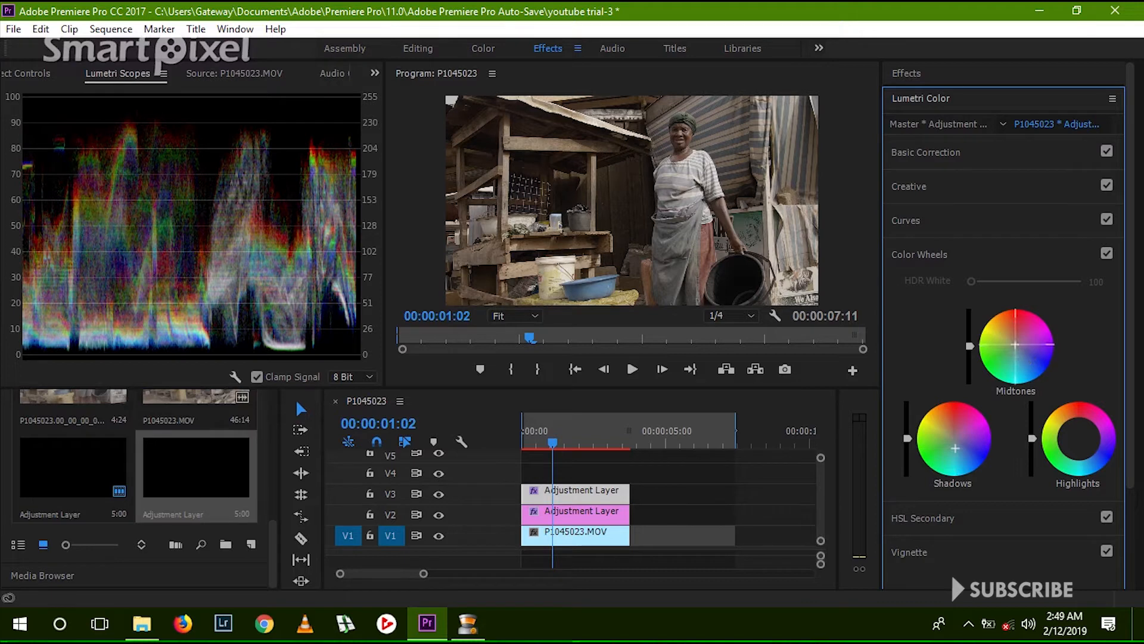
{"action": "left_click_drag", "start_coordinate": [1012, 339], "coordinate": [1010, 336]}
{"action": "left_click_drag", "start_coordinate": [969, 346], "coordinate": [969, 371]}
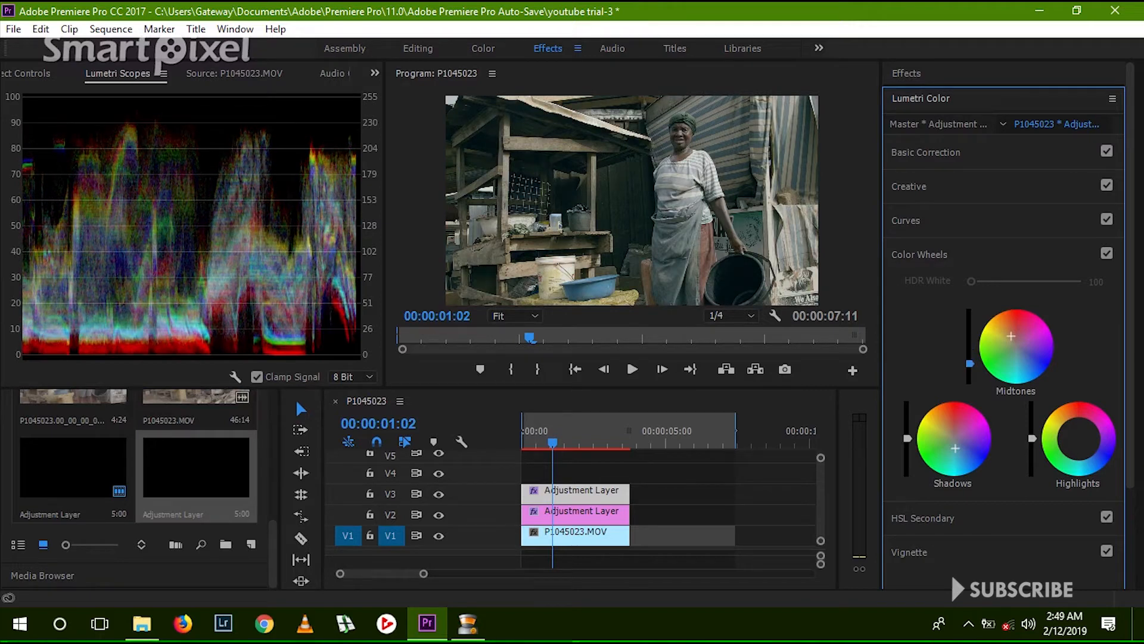
{"action": "left_click_drag", "start_coordinate": [907, 438], "coordinate": [908, 427]}
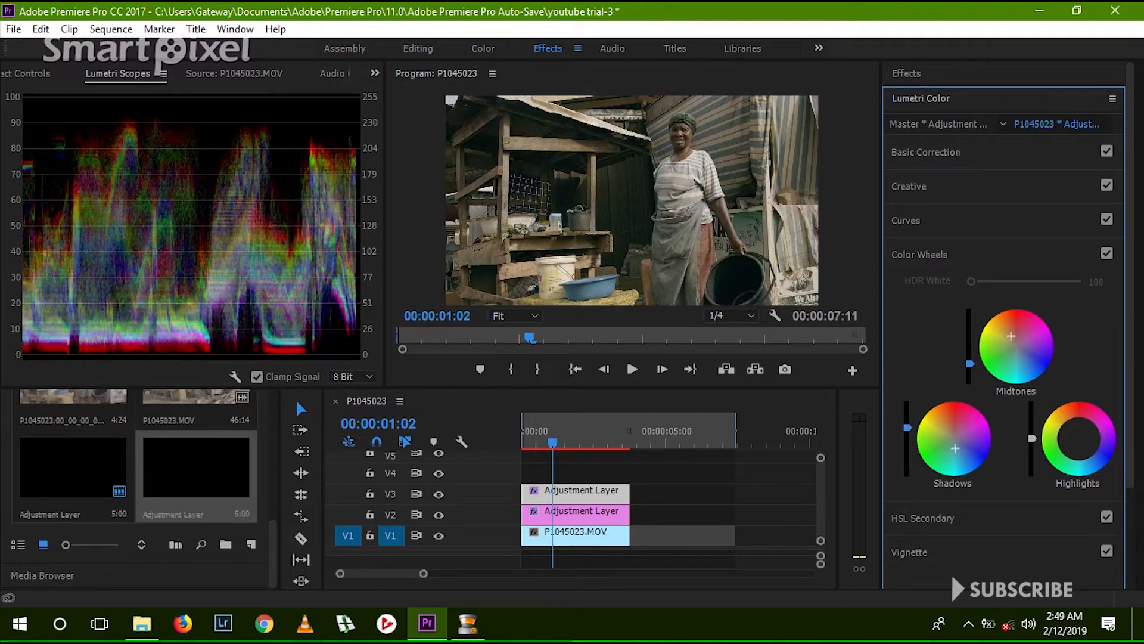
{"action": "left_click_drag", "start_coordinate": [1078, 438], "coordinate": [1032, 430]}
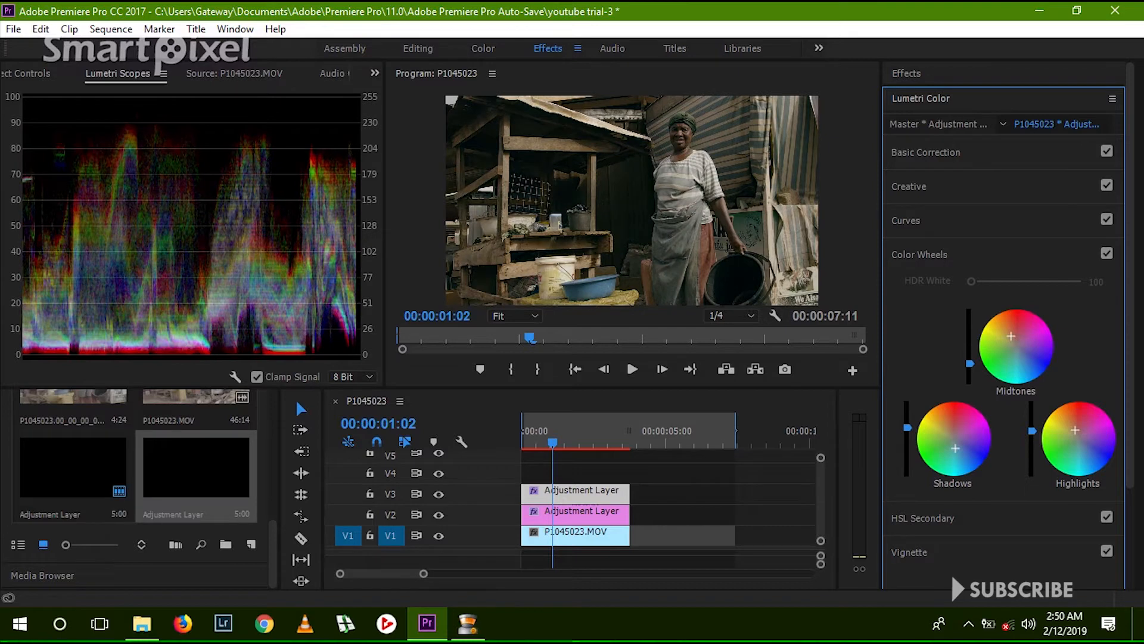
Refine the V3 layer's color wheels: brighten midtones and highlights slightly, push both further toward orange, and darken the shadows a little.
{"action": "left_click_drag", "start_coordinate": [970, 364], "coordinate": [971, 359]}
{"action": "left_click_drag", "start_coordinate": [1075, 430], "coordinate": [1032, 437]}
{"action": "left_click_drag", "start_coordinate": [1012, 336], "coordinate": [1010, 334]}
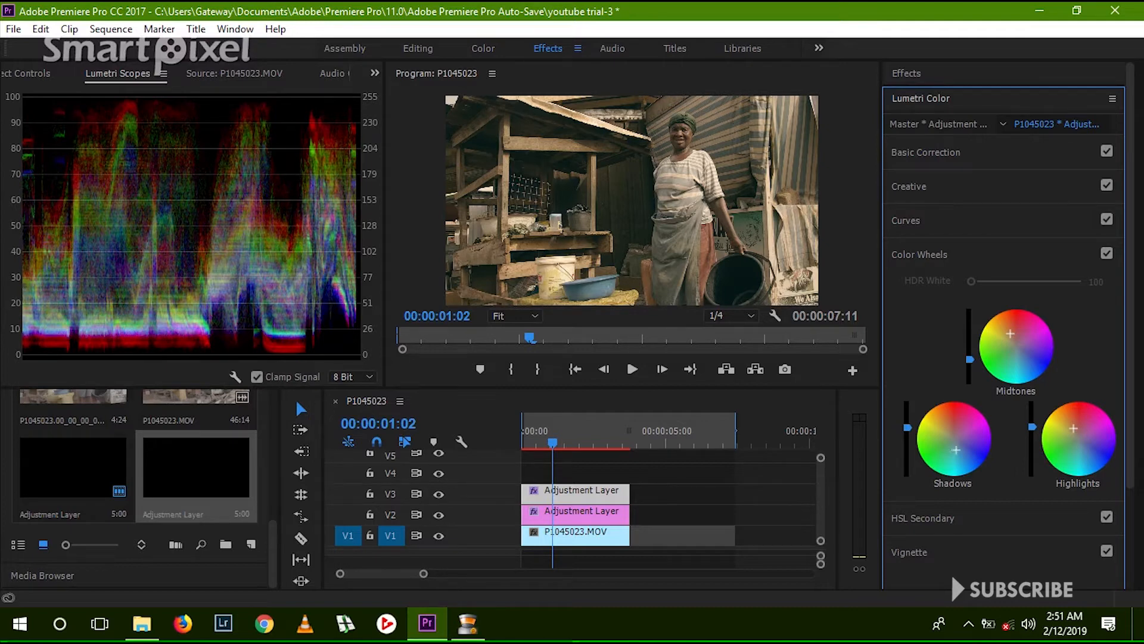
{"action": "left_click_drag", "start_coordinate": [907, 427], "coordinate": [907, 433]}
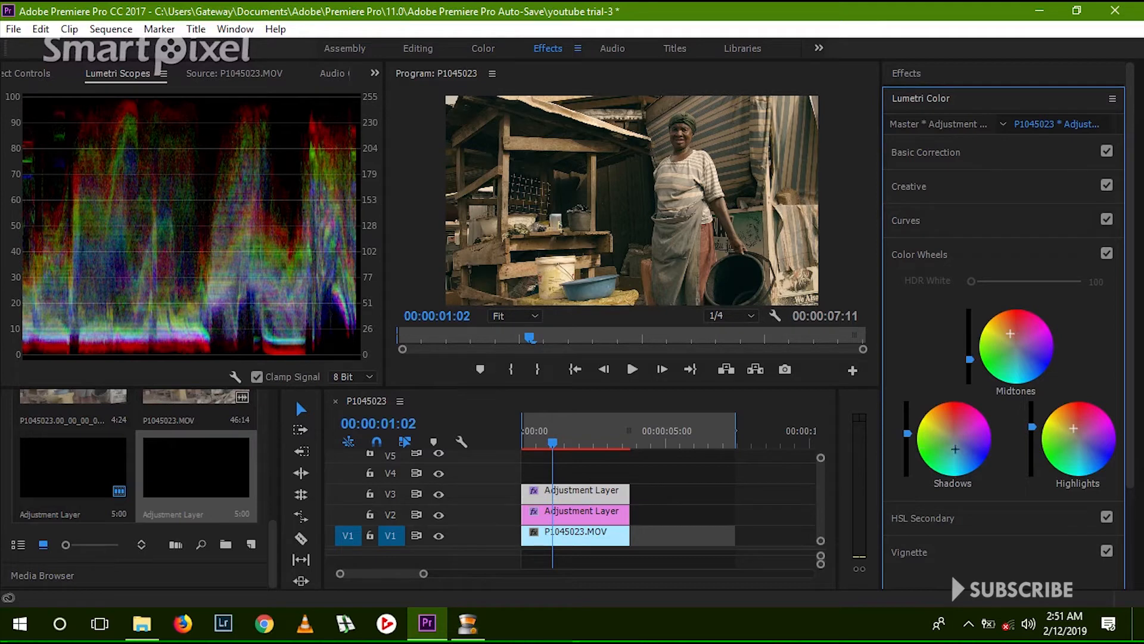
In the V3 layer's Basic Correction, set Contrast to 48.5 and adjust the Shadows and Highlights.
{"action": "left_click", "coordinate": [926, 152]}
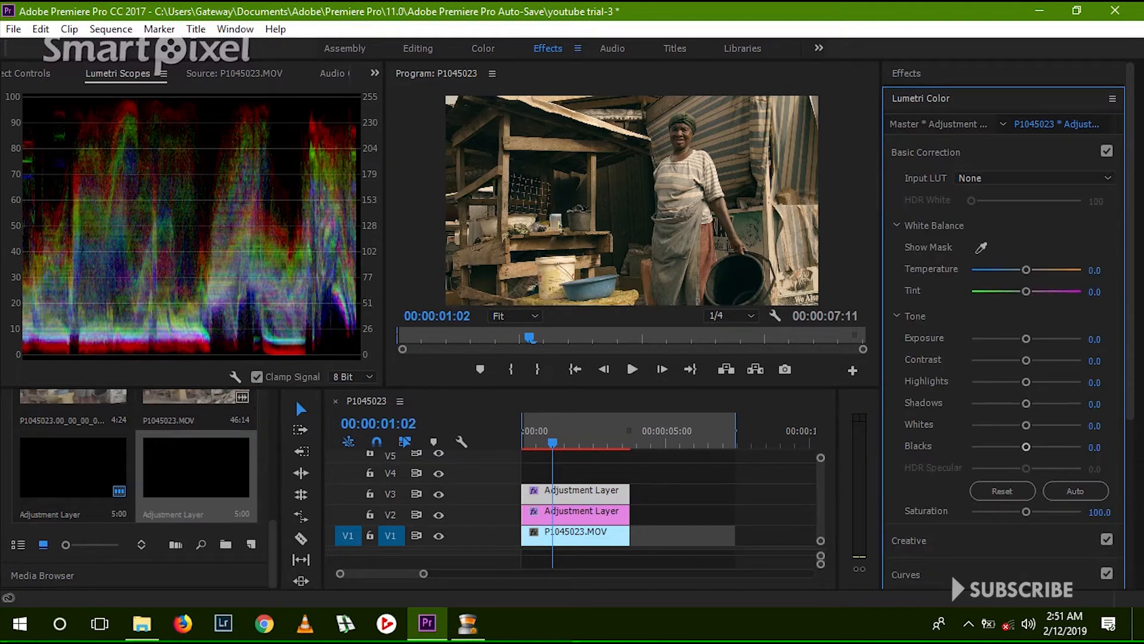
{"action": "left_click_drag", "start_coordinate": [1026, 360], "coordinate": [1053, 360]}
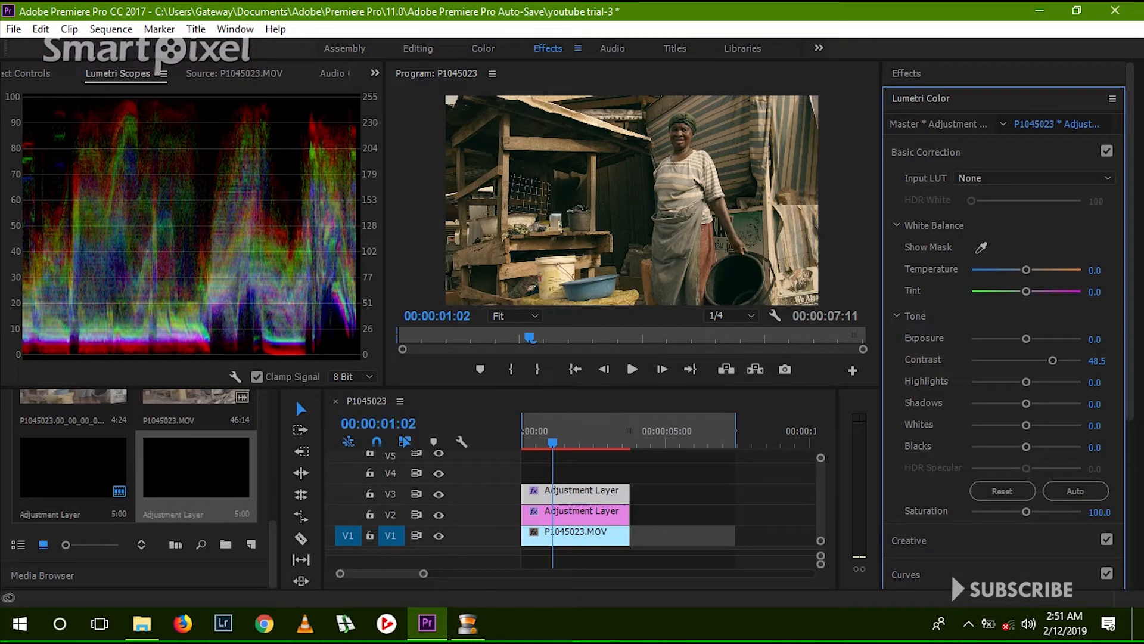
{"action": "left_click_drag", "start_coordinate": [1027, 403], "coordinate": [1018, 381]}
Review the RGB curves of the V2 and V3 adjustment layers and the color wheels of the V3 layer.
{"action": "left_click", "coordinate": [906, 574]}
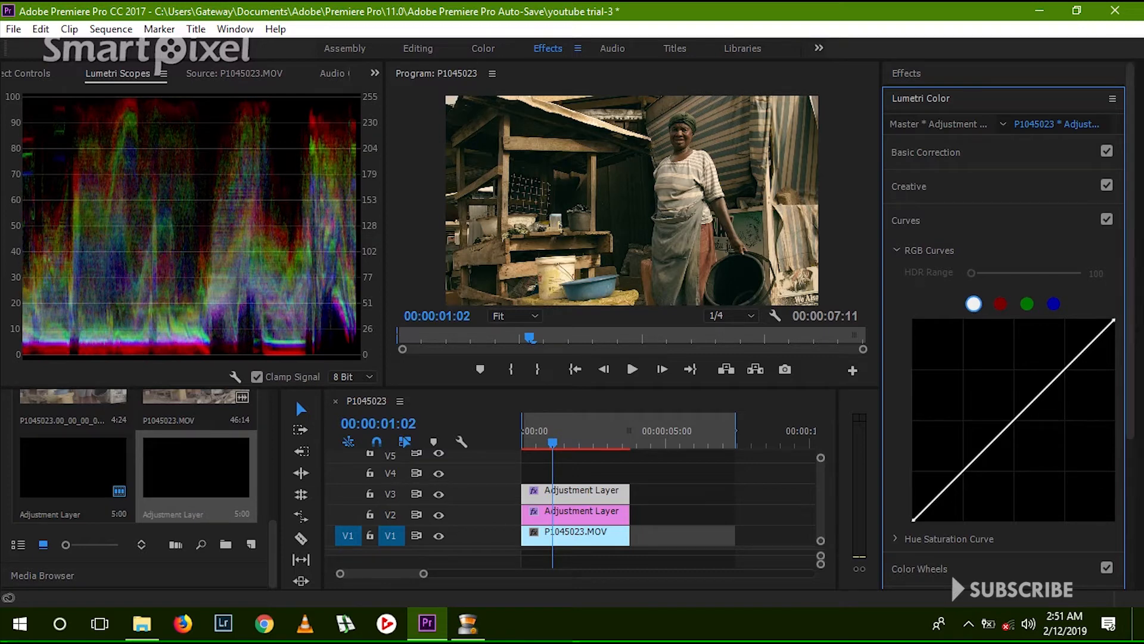
{"action": "left_click", "coordinate": [570, 513]}
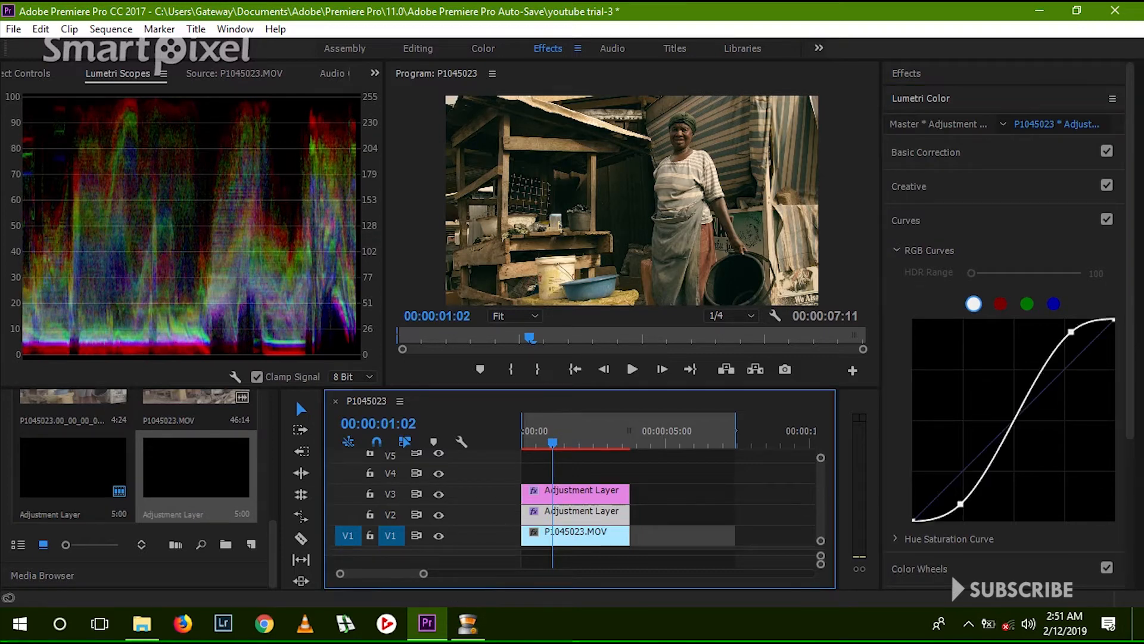
{"action": "left_click", "coordinate": [603, 493]}
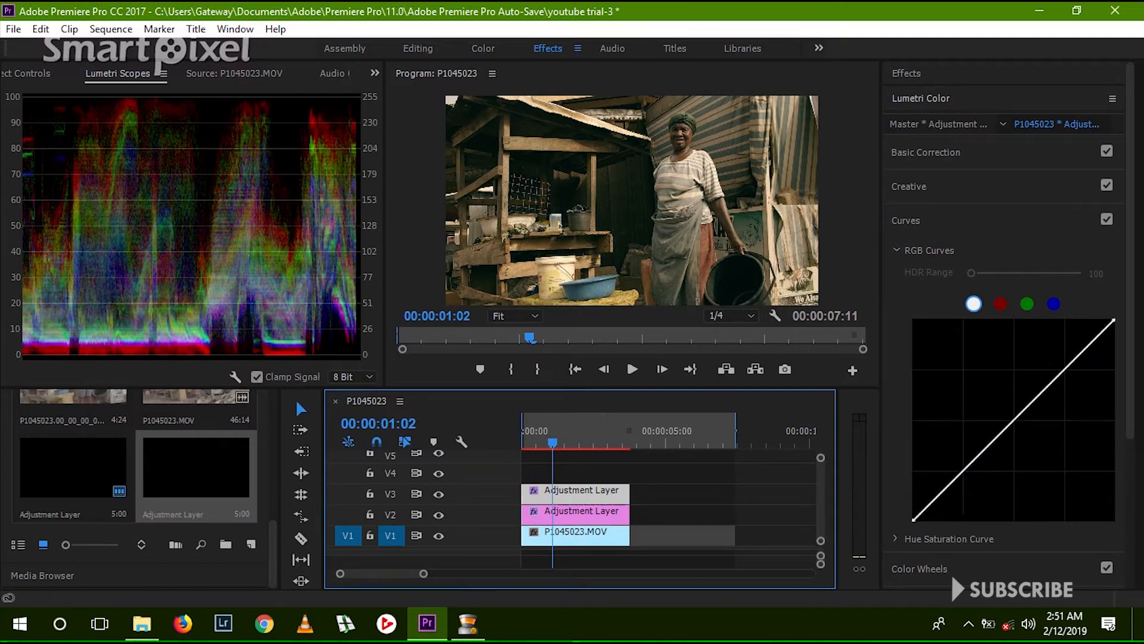
{"action": "scroll", "coordinate": [1004, 328], "scroll_direction": "down", "scroll_amount": 5}
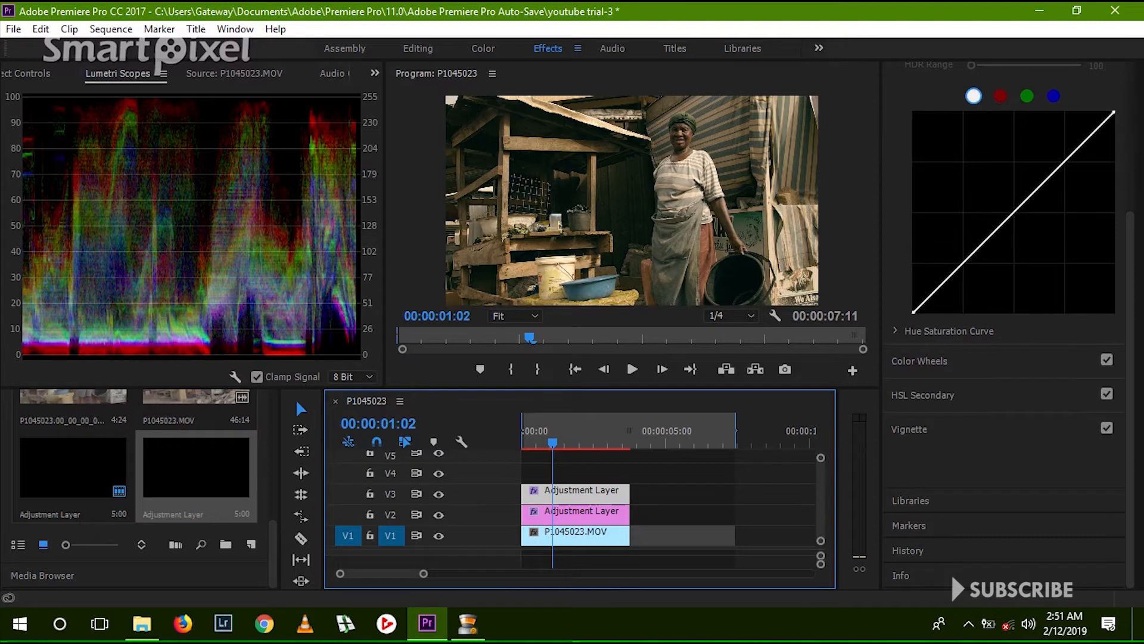
{"action": "left_click", "coordinate": [919, 361]}
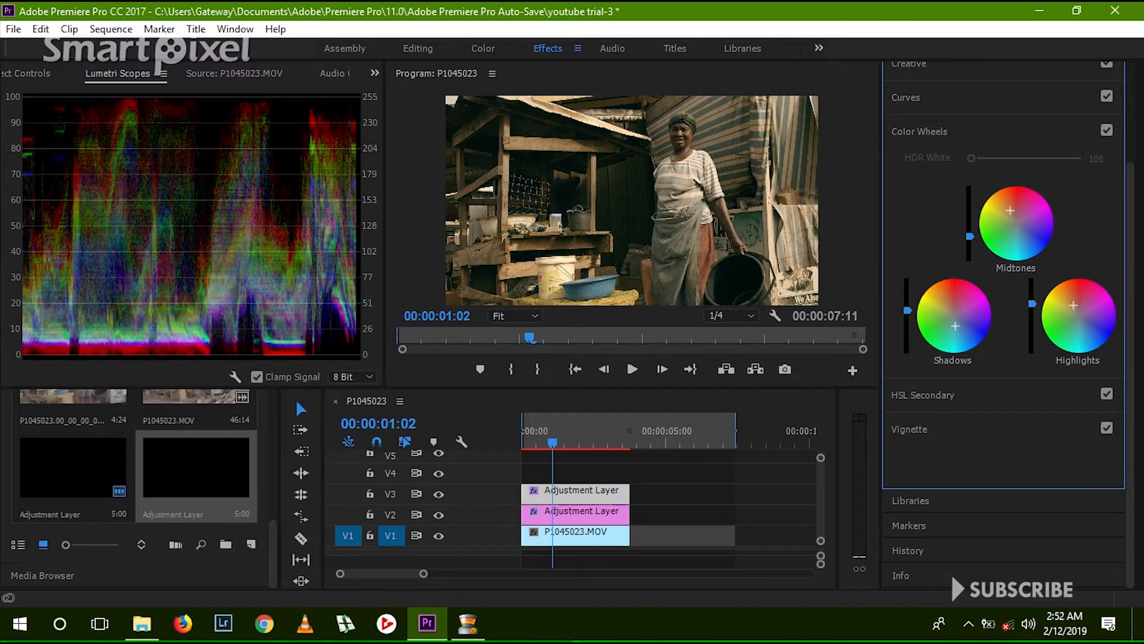
Compare the ungraded P1045023.MOV clip with its grade by hiding and restoring the output of tracks V3 and V2.
{"action": "left_click", "coordinate": [439, 473]}
{"action": "left_click", "coordinate": [439, 474]}
{"action": "left_click", "coordinate": [439, 494]}
{"action": "left_click", "coordinate": [439, 514]}
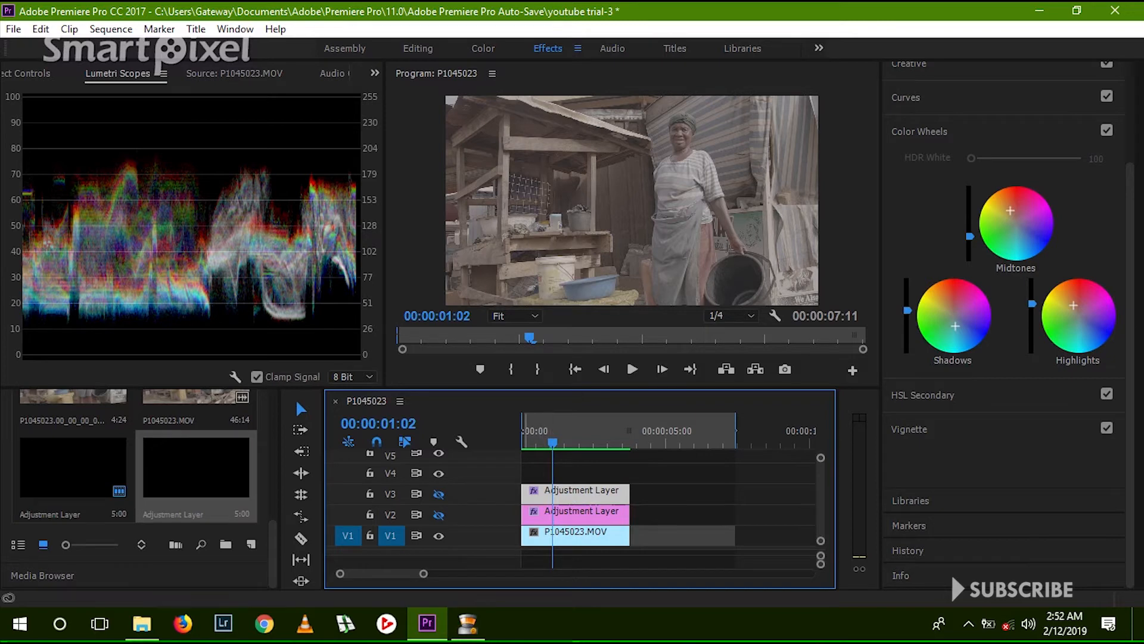
{"action": "left_click", "coordinate": [438, 514]}
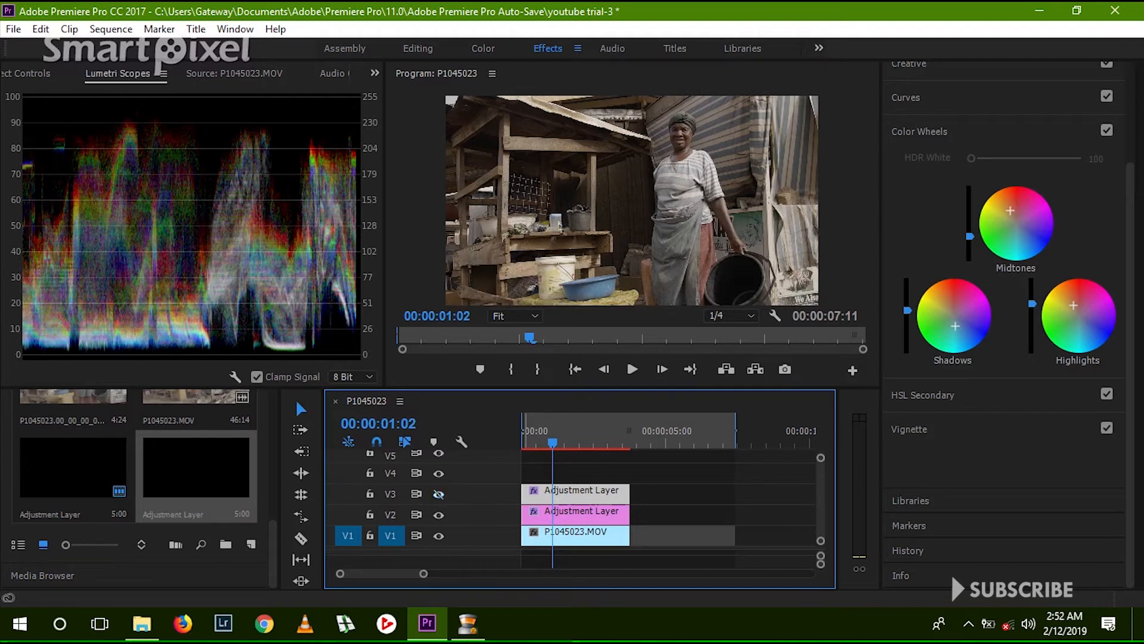
{"action": "left_click", "coordinate": [439, 493]}
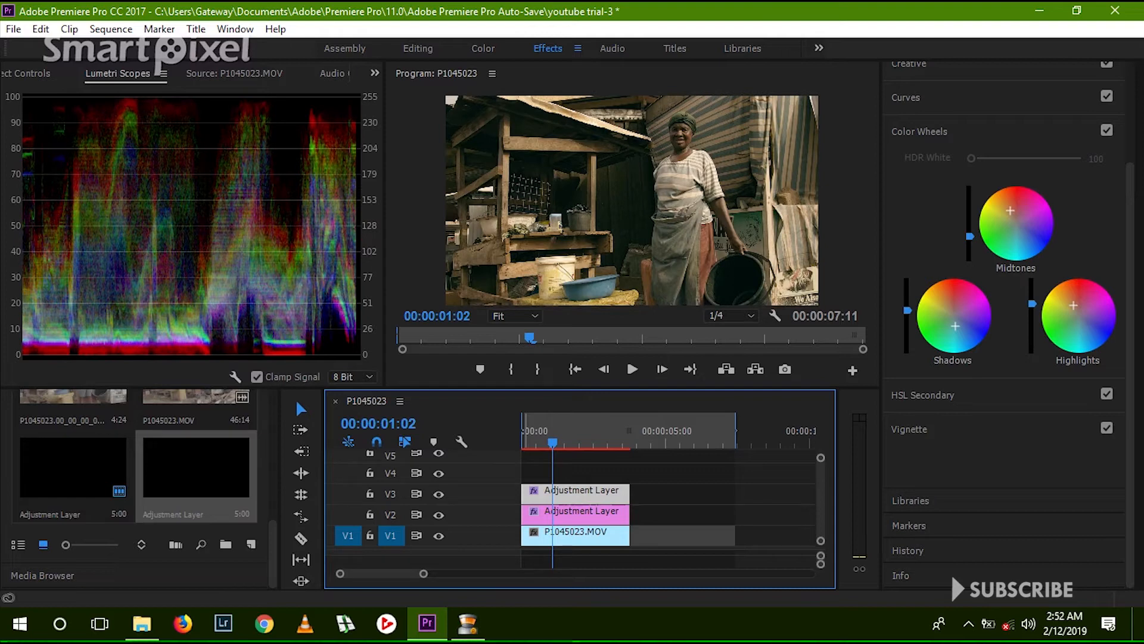
Find P1045043.MOV in the project, load it as the source, and place it on V1 after the P1045023.MOV clip.
{"action": "mouse_move", "coordinate": [423, 573]}
{"action": "left_mouse_down"}
{"action": "mouse_move", "coordinate": [449, 574]}
{"action": "mouse_move", "coordinate": [417, 573]}
{"action": "left_mouse_up"}
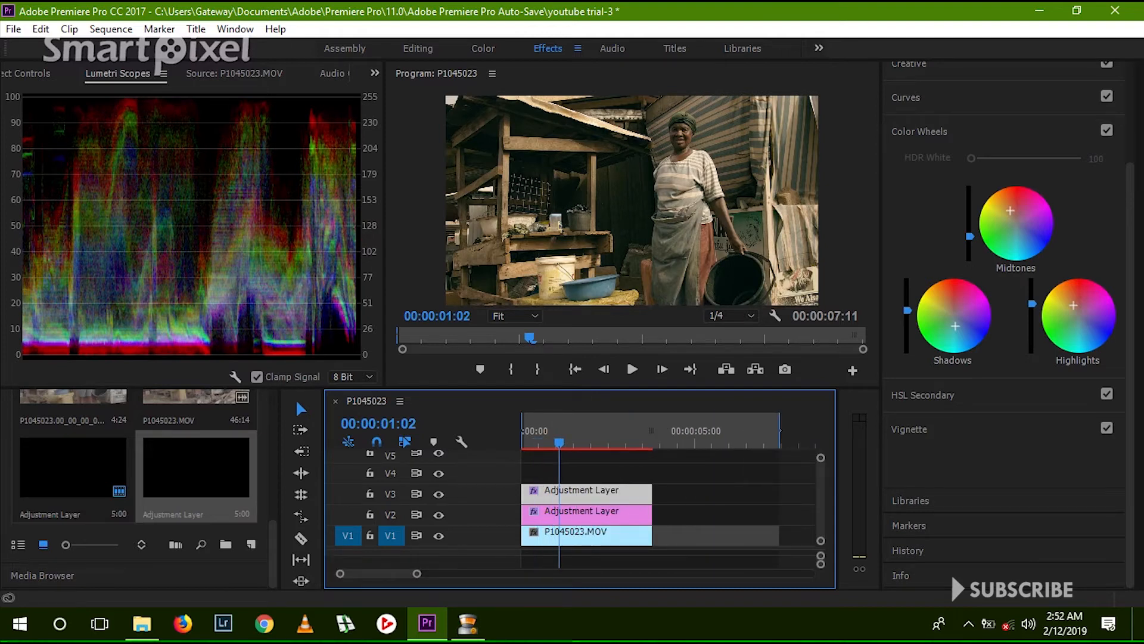
{"action": "scroll", "coordinate": [137, 488], "scroll_direction": "up", "scroll_amount": 2}
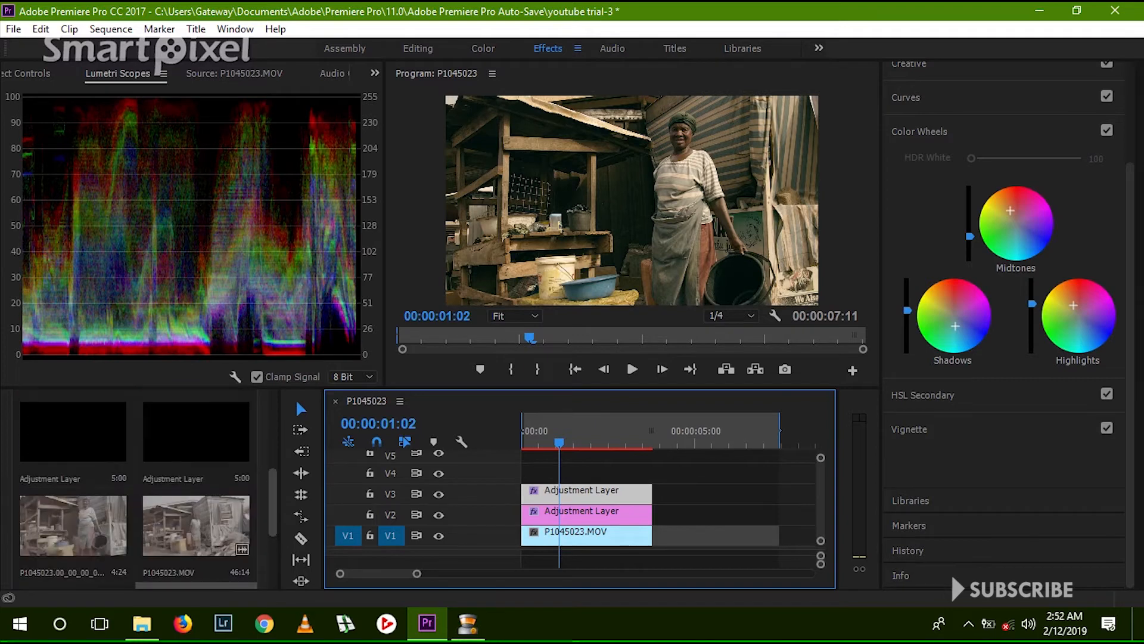
{"action": "scroll", "coordinate": [138, 489], "scroll_direction": "up", "scroll_amount": 3}
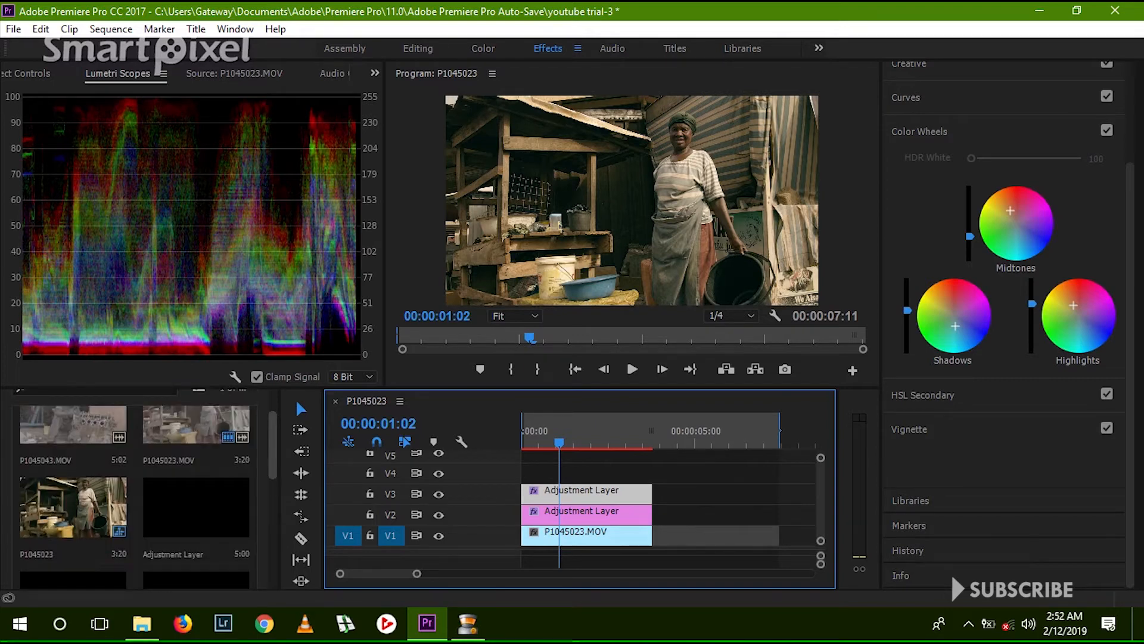
{"action": "scroll", "coordinate": [137, 489], "scroll_direction": "up", "scroll_amount": 1}
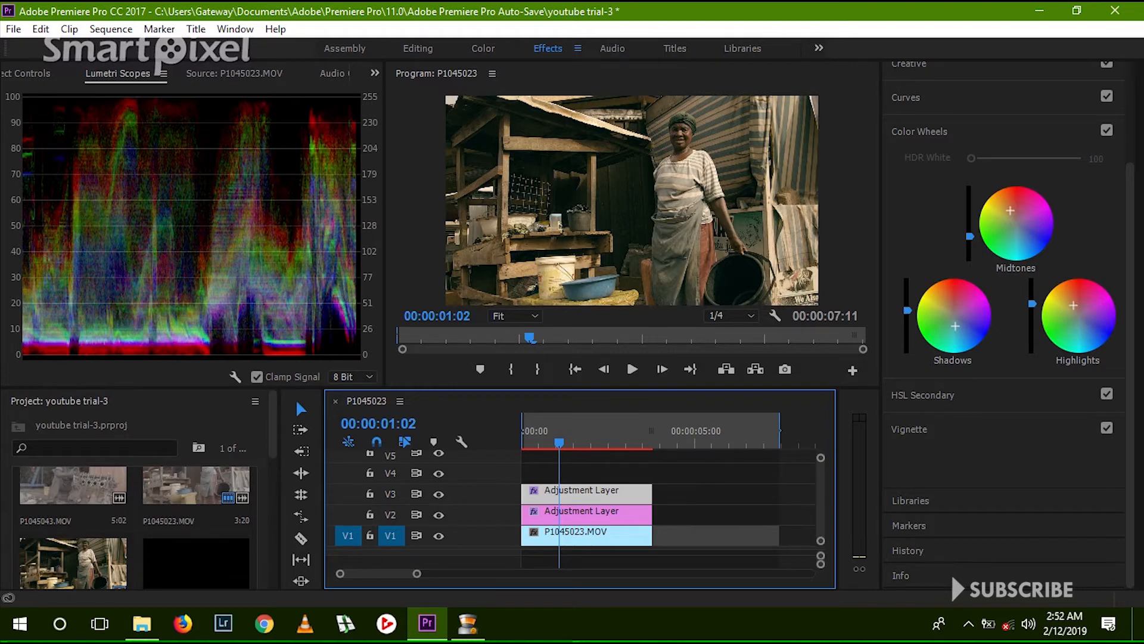
{"action": "double_click", "coordinate": [72, 485]}
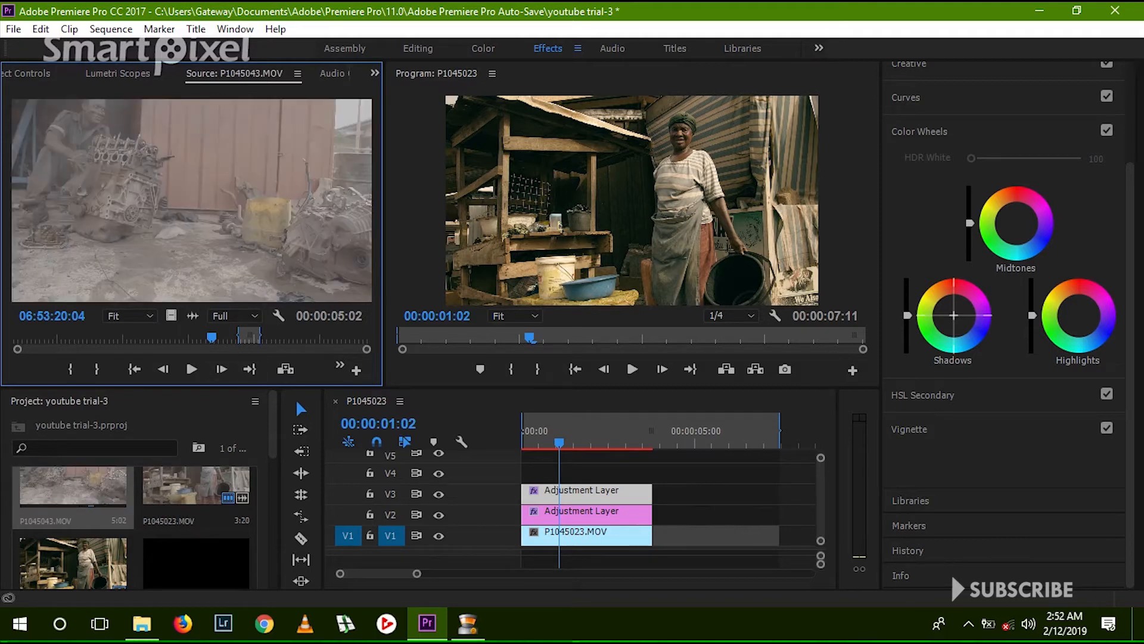
{"action": "left_click_drag", "start_coordinate": [192, 200], "coordinate": [686, 534]}
{"action": "left_click_drag", "start_coordinate": [417, 573], "coordinate": [437, 574]}
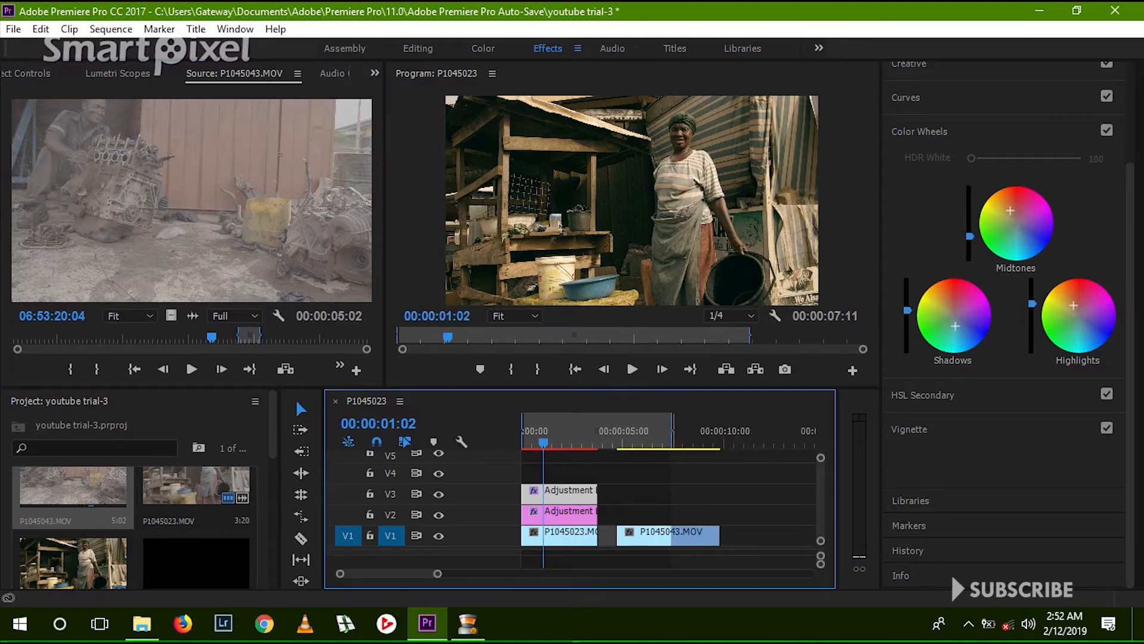
Add an adjustment layer on V2 directly above the P1045043.MOV clip, matching the clip's length.
{"action": "left_click", "coordinate": [675, 501]}
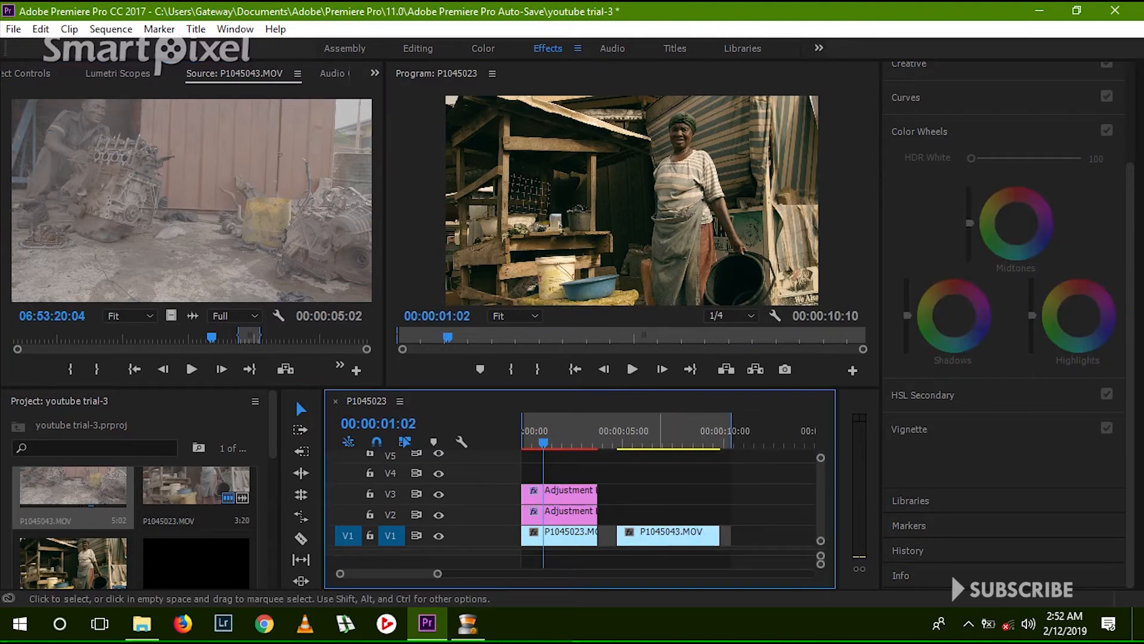
{"action": "left_click", "coordinate": [660, 534]}
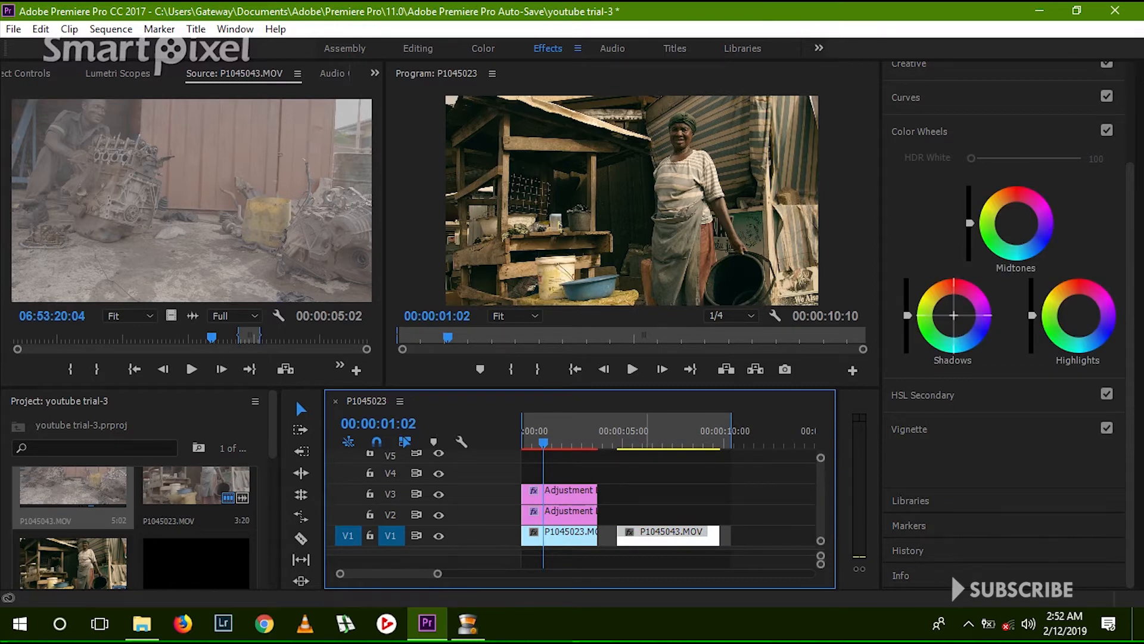
{"action": "left_click", "coordinate": [644, 432]}
{"action": "left_click_drag", "start_coordinate": [272, 425], "coordinate": [272, 553]}
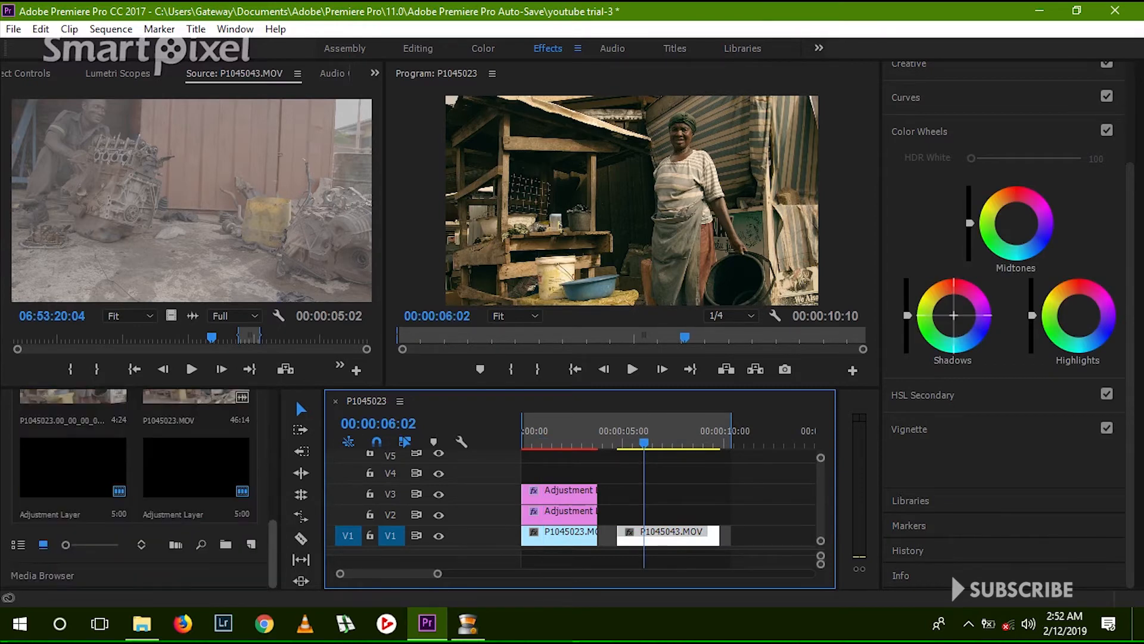
{"action": "left_click", "coordinate": [73, 467]}
{"action": "left_click_drag", "start_coordinate": [73, 467], "coordinate": [719, 518]}
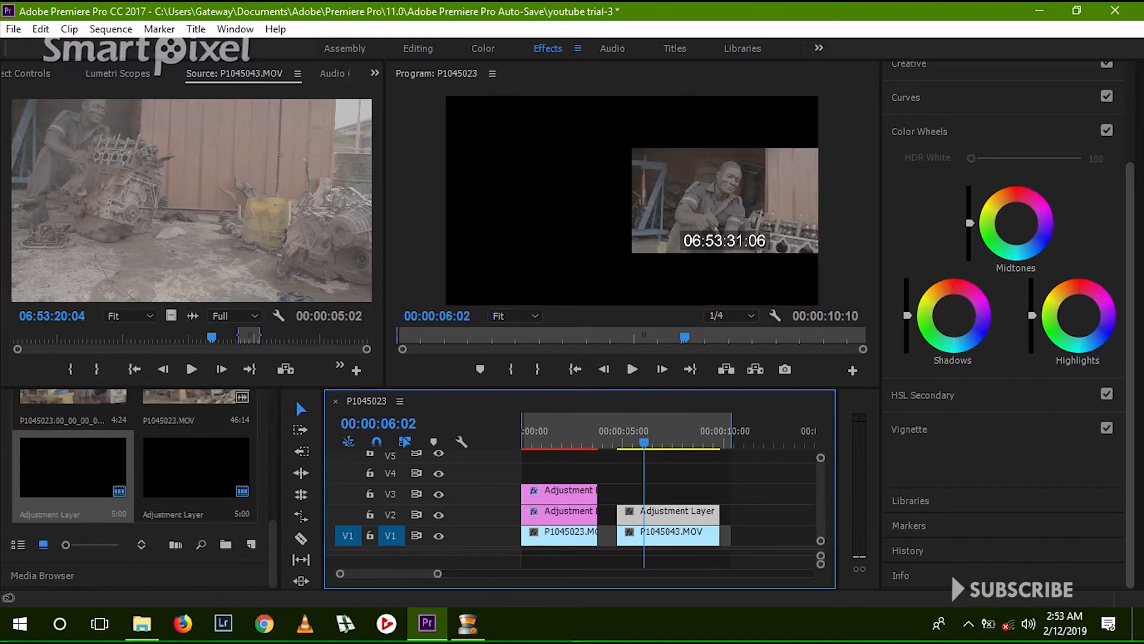
Shape an S-curve on the new V2 adjustment layer's white RGB curve, lowering shadows and raising highlights while monitoring the Lumetri Scopes.
{"action": "left_click_drag", "start_coordinate": [1130, 316], "coordinate": [1130, 216]}
{"action": "left_click", "coordinate": [906, 220]}
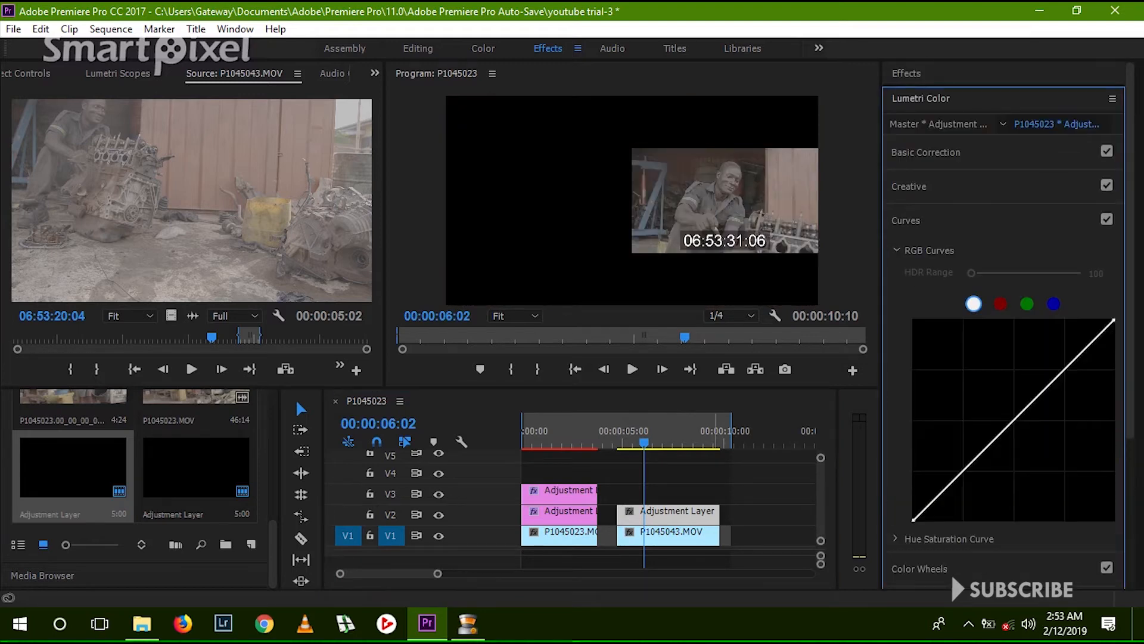
{"action": "left_click", "coordinate": [660, 432]}
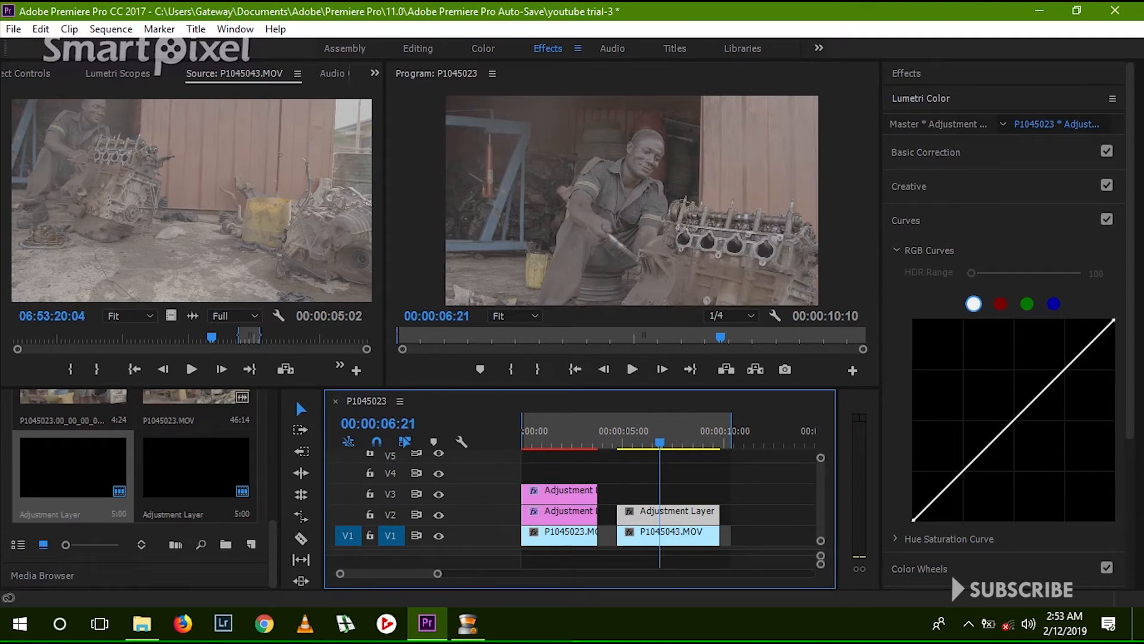
{"action": "left_click", "coordinate": [118, 73]}
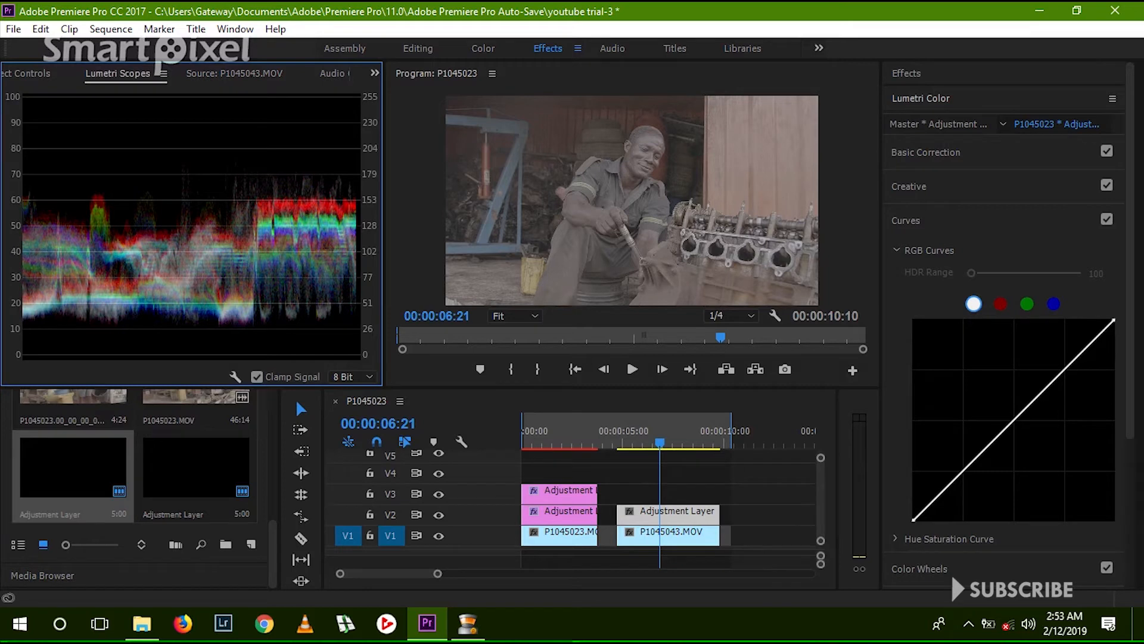
{"action": "left_click", "coordinate": [947, 487]}
{"action": "left_click", "coordinate": [1079, 355]}
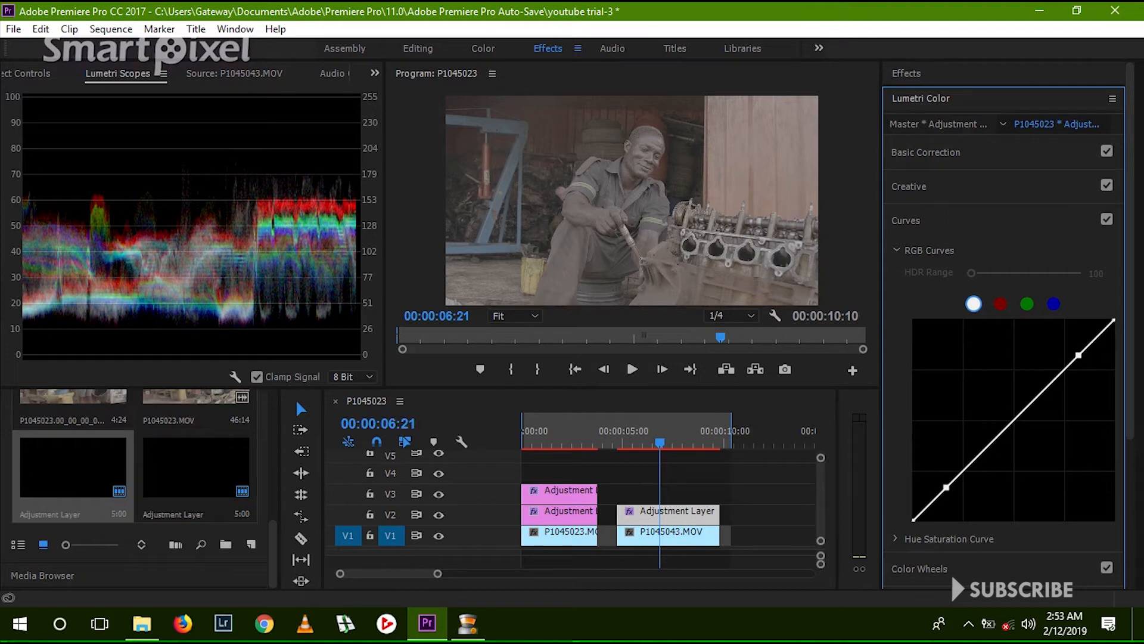
{"action": "left_click_drag", "start_coordinate": [947, 487], "coordinate": [958, 507]}
{"action": "left_click_drag", "start_coordinate": [1078, 354], "coordinate": [1067, 335]}
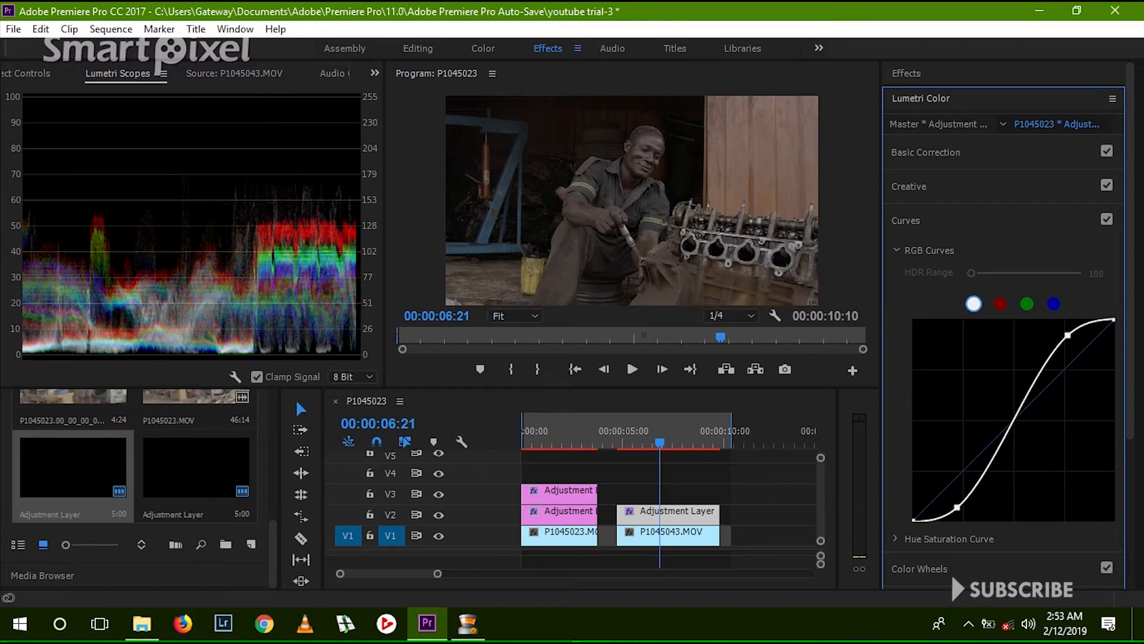
{"action": "mouse_move", "coordinate": [958, 507]}
{"action": "left_mouse_down"}
{"action": "mouse_move", "coordinate": [958, 494]}
{"action": "mouse_move", "coordinate": [955, 507]}
{"action": "left_mouse_up"}
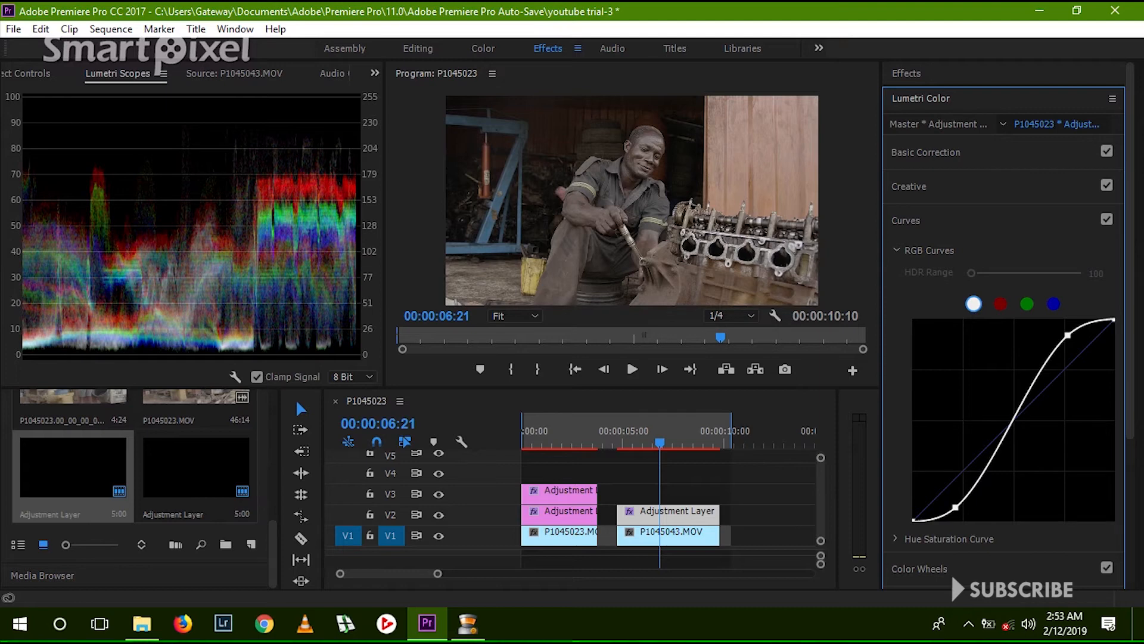
{"action": "left_click_drag", "start_coordinate": [1068, 335], "coordinate": [1064, 332]}
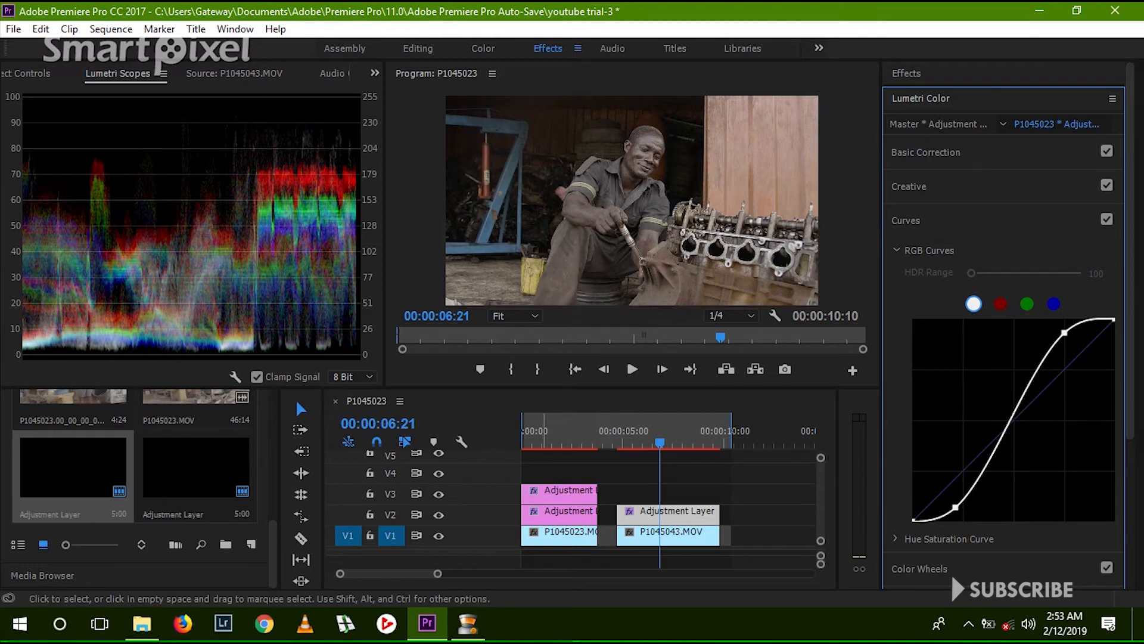
Duplicate the V3 teal-and-orange adjustment layer above P1045043.MOV on V3 and extend it to the clip's end.
{"action": "left_click", "coordinate": [544, 493]}
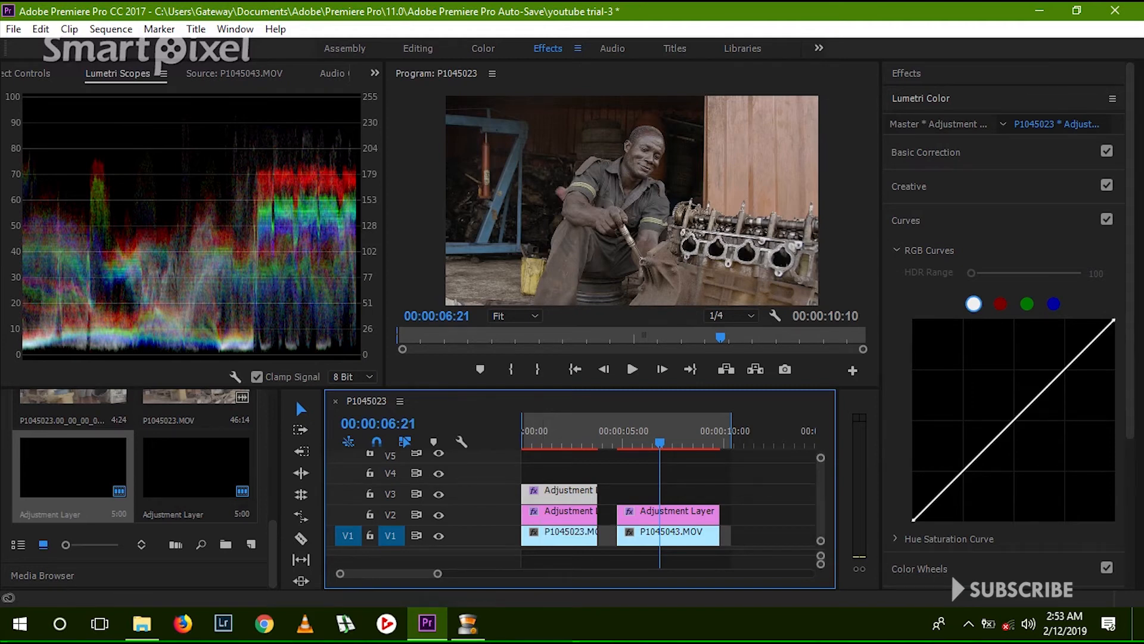
{"action": "left_click_drag", "start_coordinate": [576, 494], "coordinate": [634, 490]}
{"action": "left_click_drag", "start_coordinate": [697, 494], "coordinate": [719, 494]}
{"action": "left_click", "coordinate": [675, 430]}
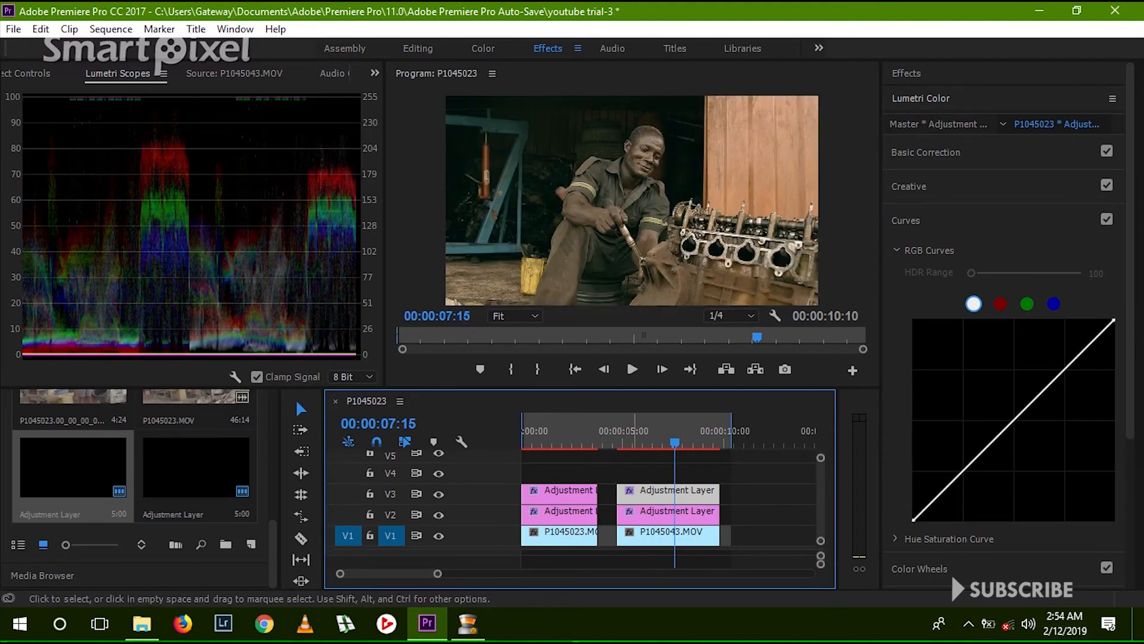
Compare P1045043.MOV ungraded, with only the V2 contrast layer, and with the full grade by toggling V2 and V3 output.
{"action": "left_click", "coordinate": [439, 494]}
{"action": "left_click", "coordinate": [439, 514]}
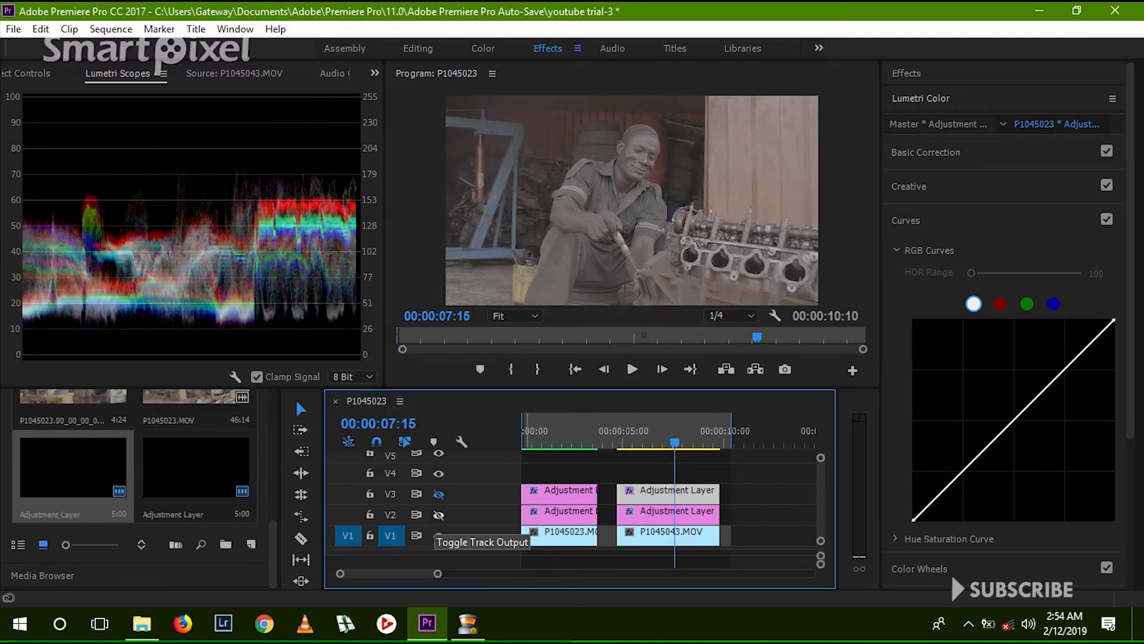
{"action": "left_click", "coordinate": [439, 515]}
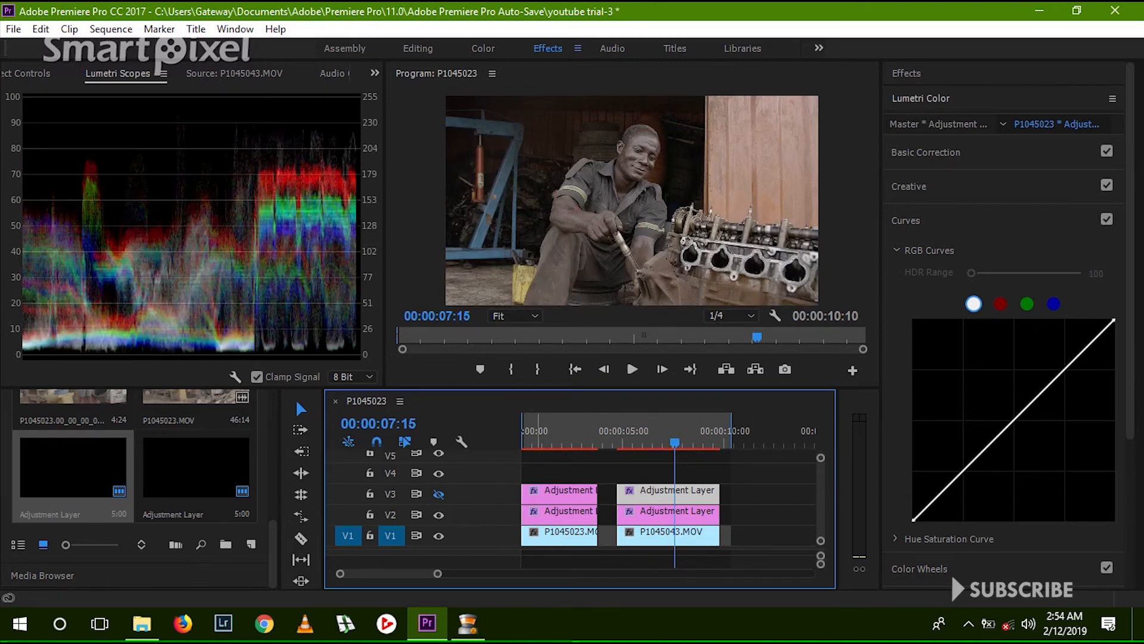
{"action": "left_click", "coordinate": [439, 494]}
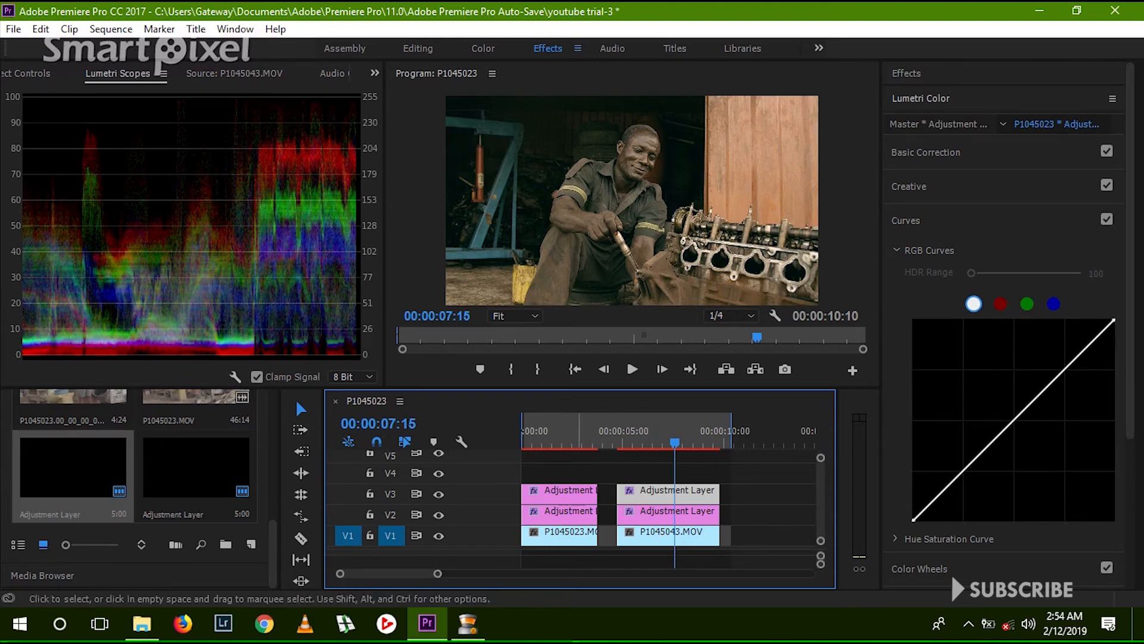
{"action": "left_click", "coordinate": [629, 433]}
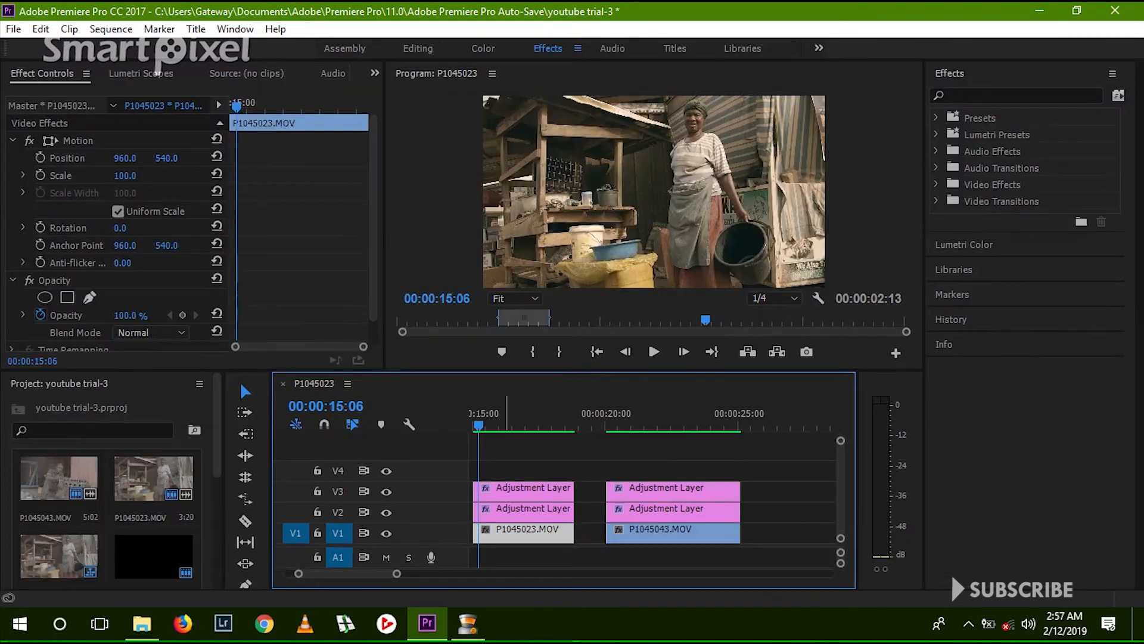
Play back the graded P1045023.MOV and P1045043.MOV clips in sequence.
{"action": "left_click", "coordinate": [654, 351]}
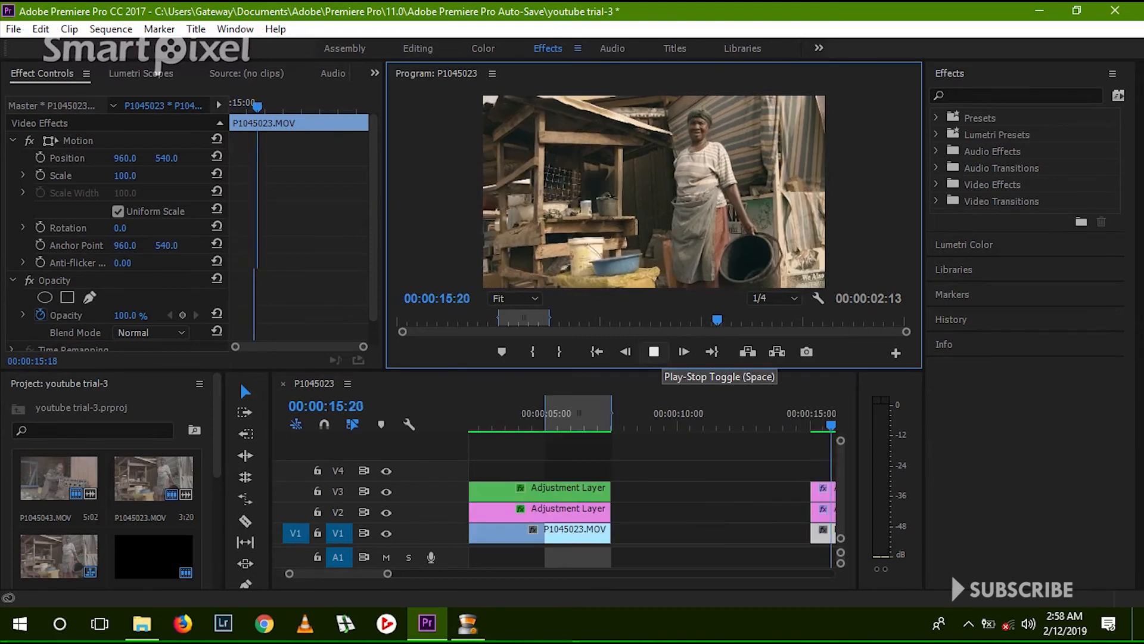
{"action": "left_click", "coordinate": [654, 351]}
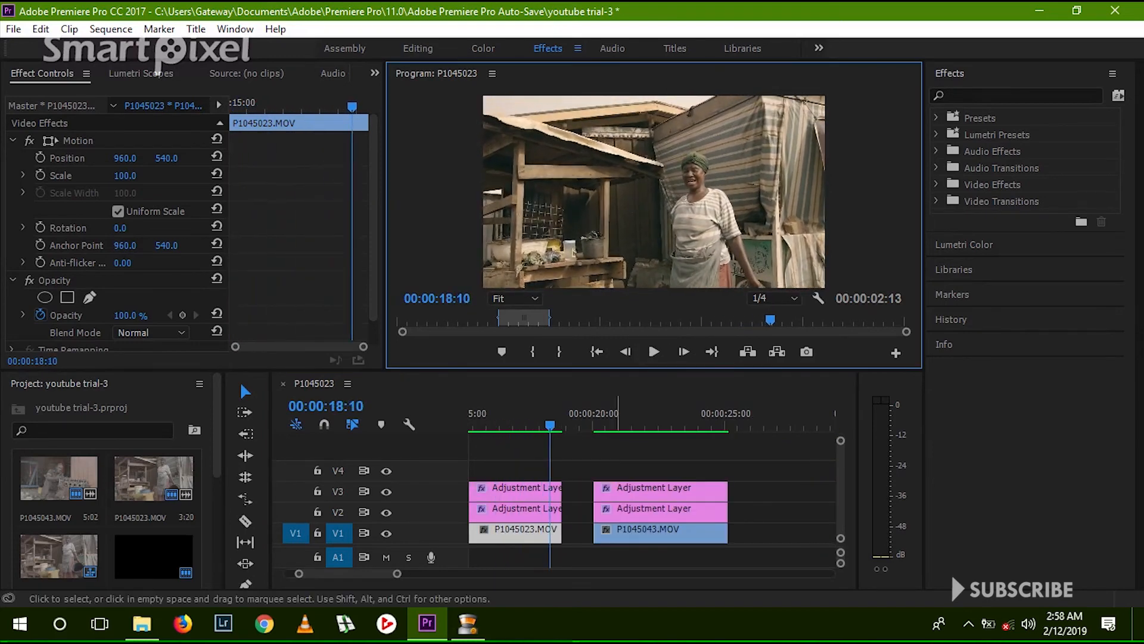
{"action": "left_click", "coordinate": [654, 351]}
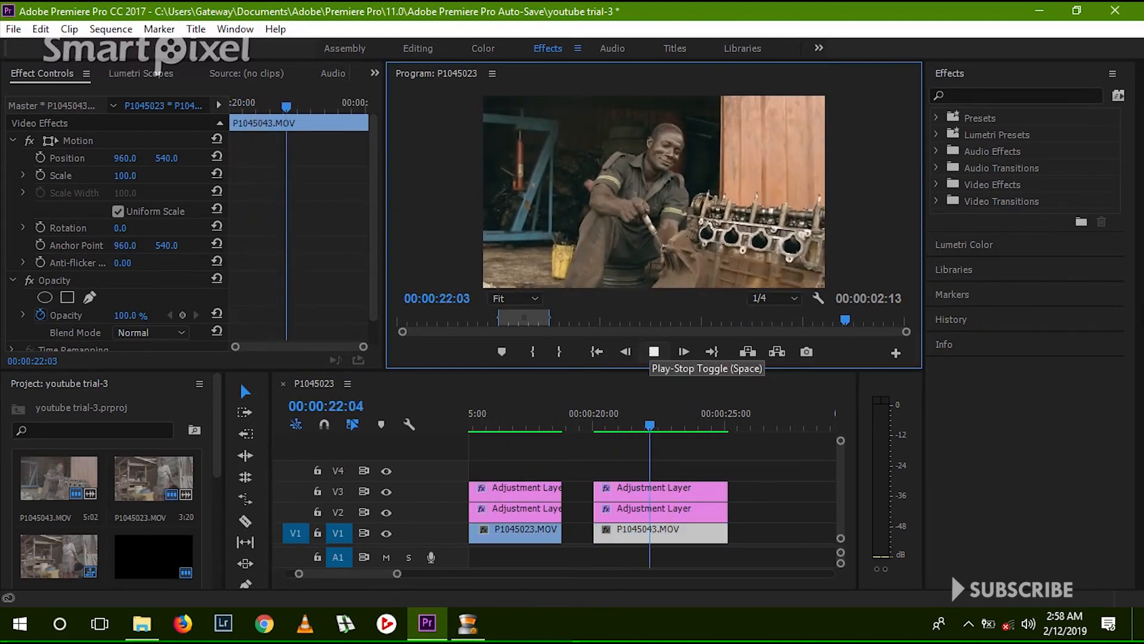
{"action": "key", "text": "space"}
{"action": "key", "text": "space"}
{"action": "key", "text": "space"}
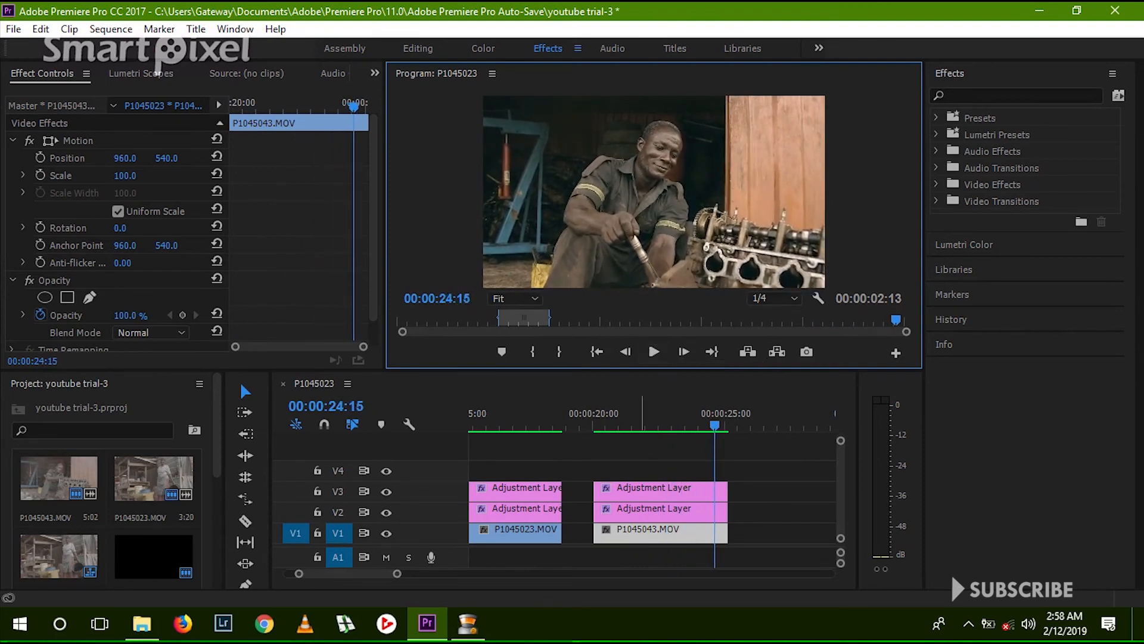
Start exporting the Lumetri grade of the V3 adjustment layer above P1045043.MOV as a .cube LUT, and cancel the export.
{"action": "left_click", "coordinate": [639, 418]}
{"action": "left_click", "coordinate": [643, 491]}
{"action": "left_click", "coordinate": [522, 491]}
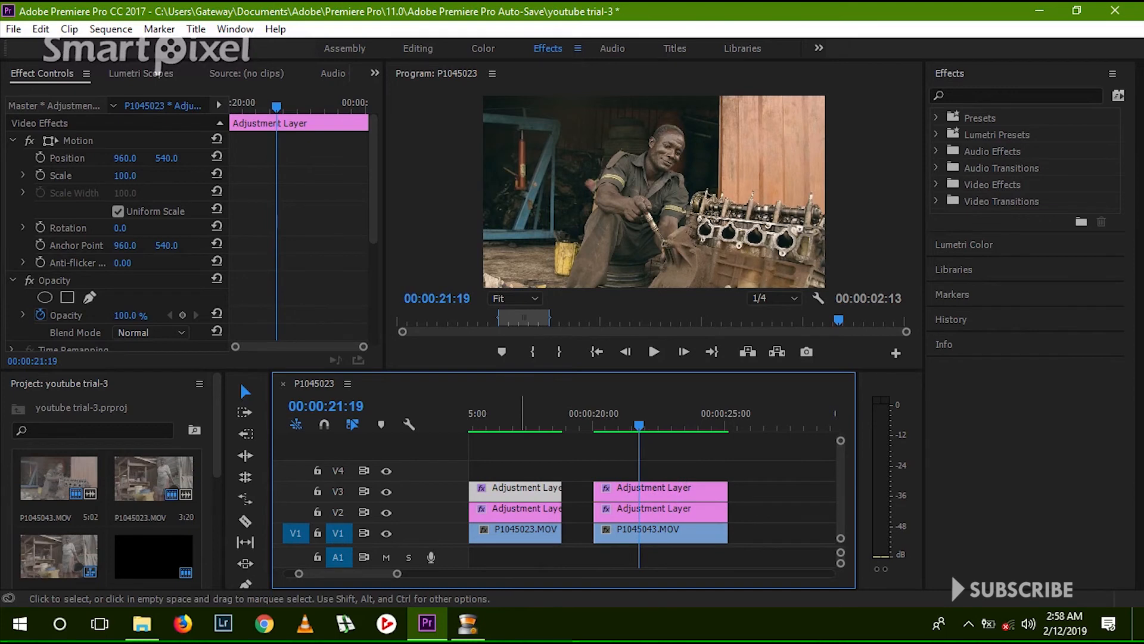
{"action": "left_click", "coordinate": [658, 491]}
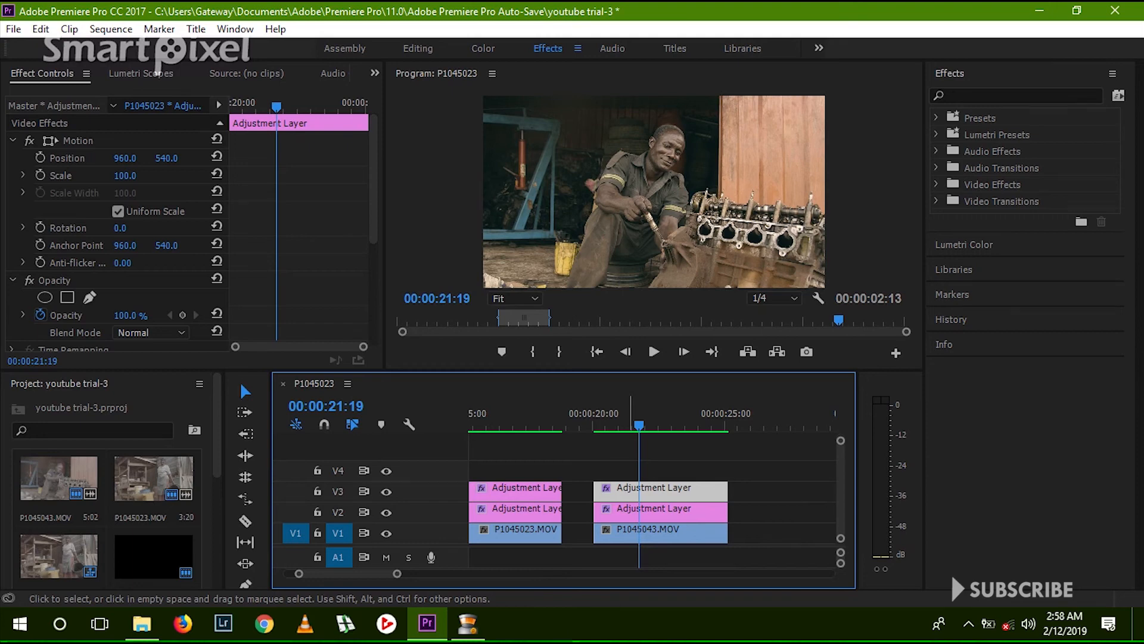
{"action": "left_click", "coordinate": [964, 245]}
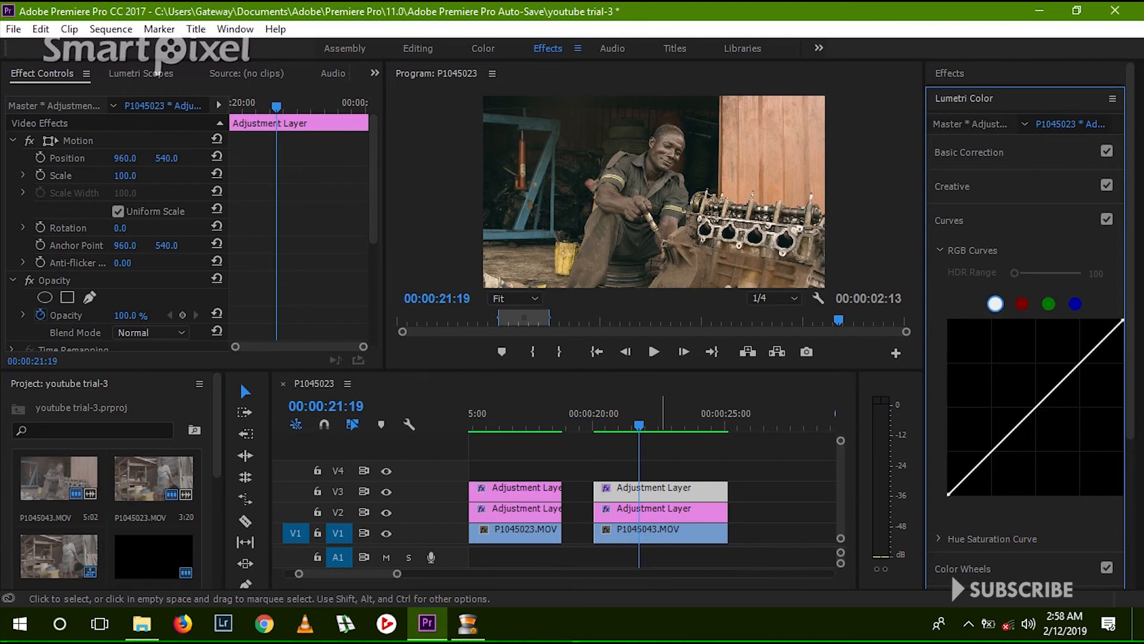
{"action": "left_click", "coordinate": [662, 491]}
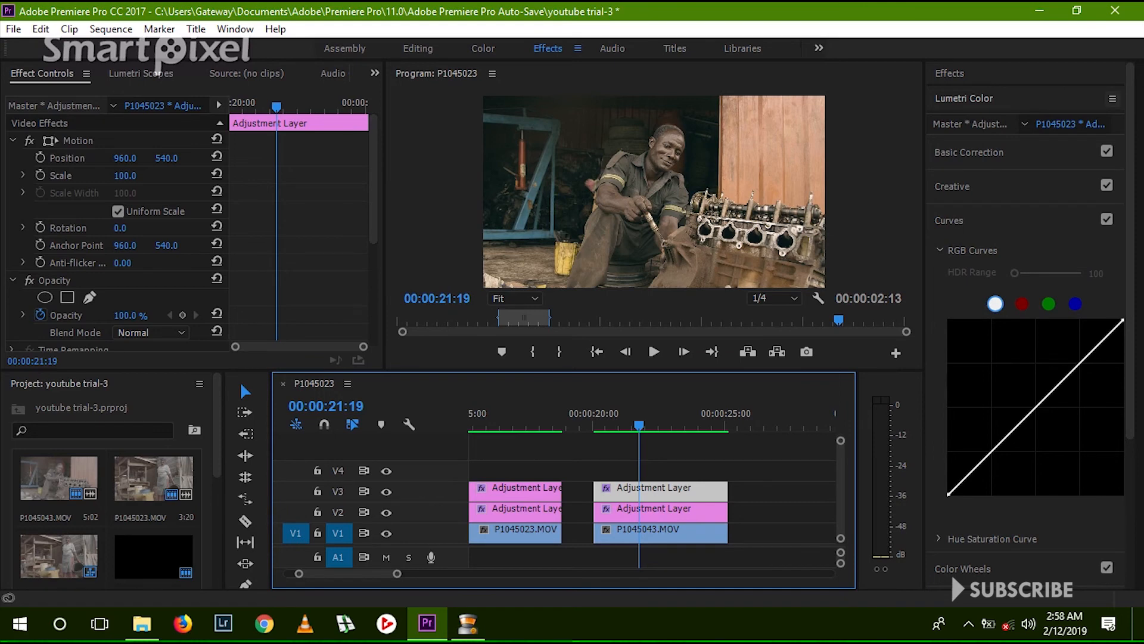
{"action": "left_click", "coordinate": [1113, 98]}
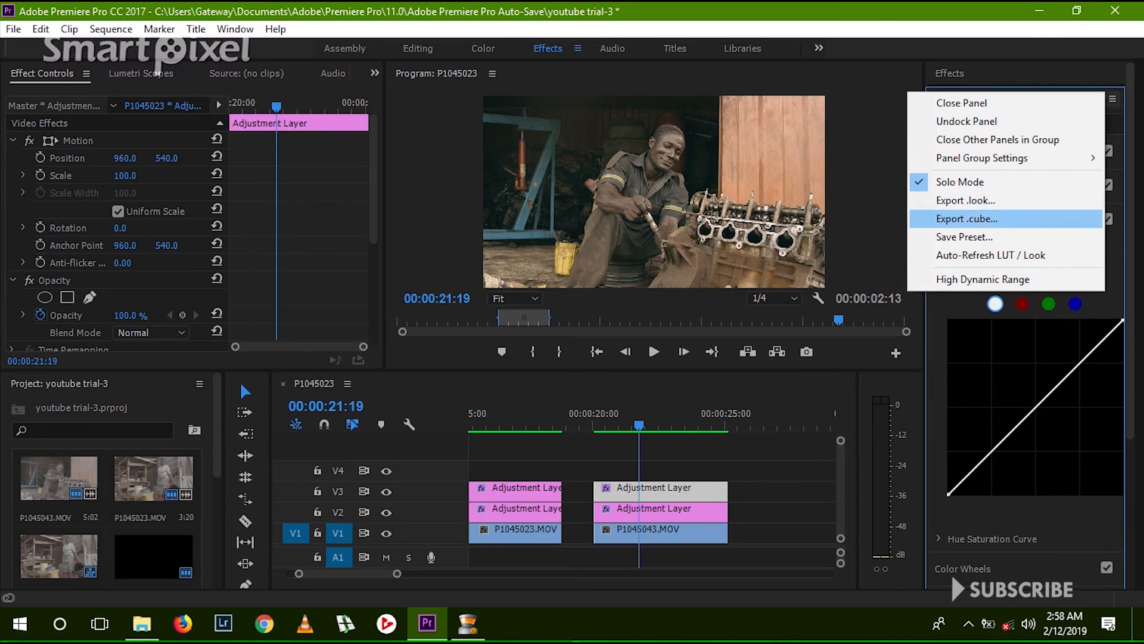
{"action": "left_click", "coordinate": [966, 219]}
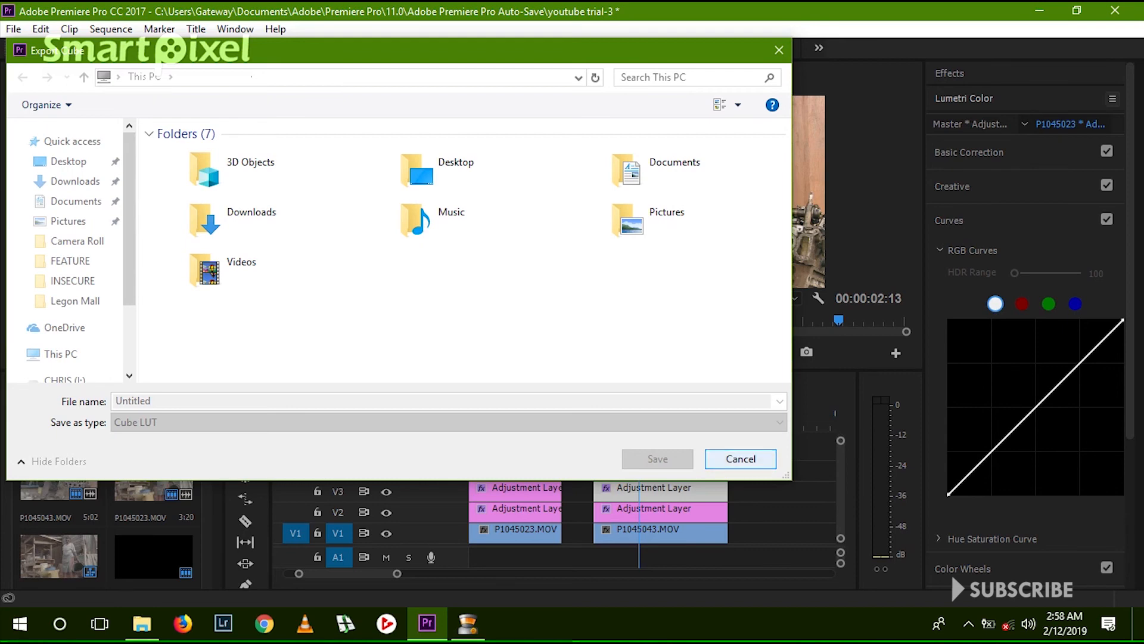
{"action": "left_click", "coordinate": [740, 458]}
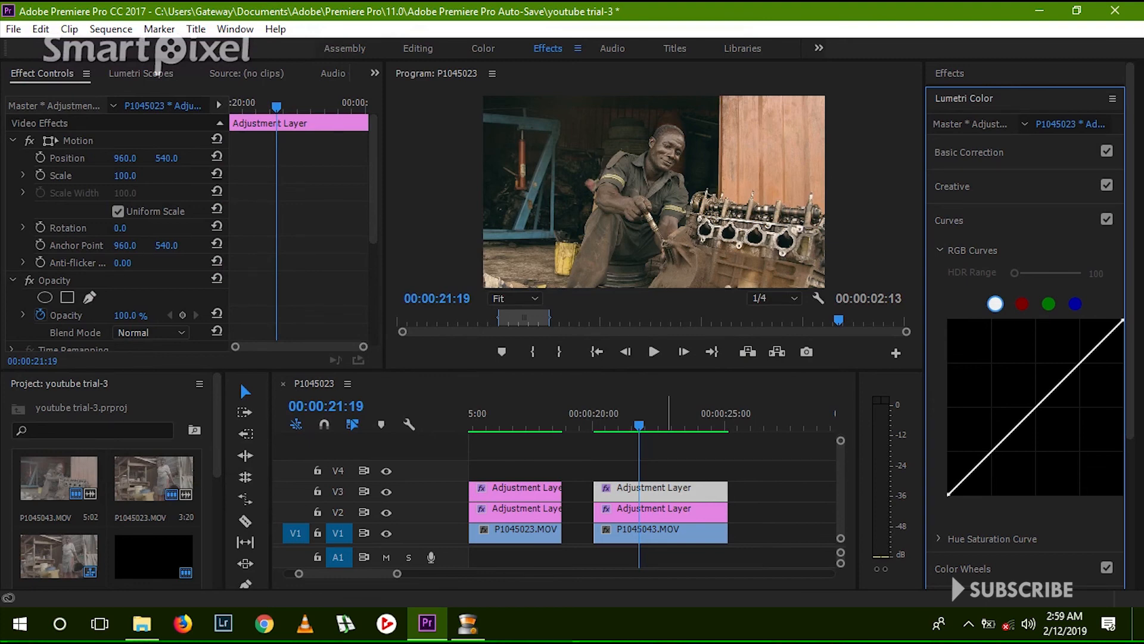
Preview a short stretch of the graded P1045043.MOV clip from 00:00:21:19.
{"action": "left_click", "coordinate": [653, 351]}
{"action": "left_click", "coordinate": [654, 352]}
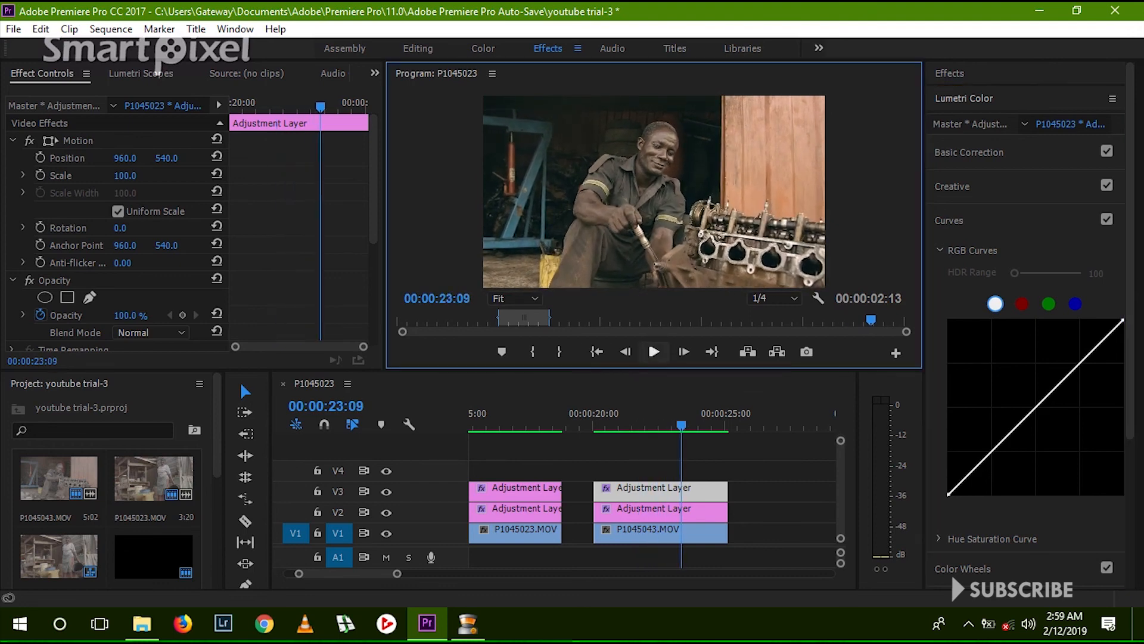